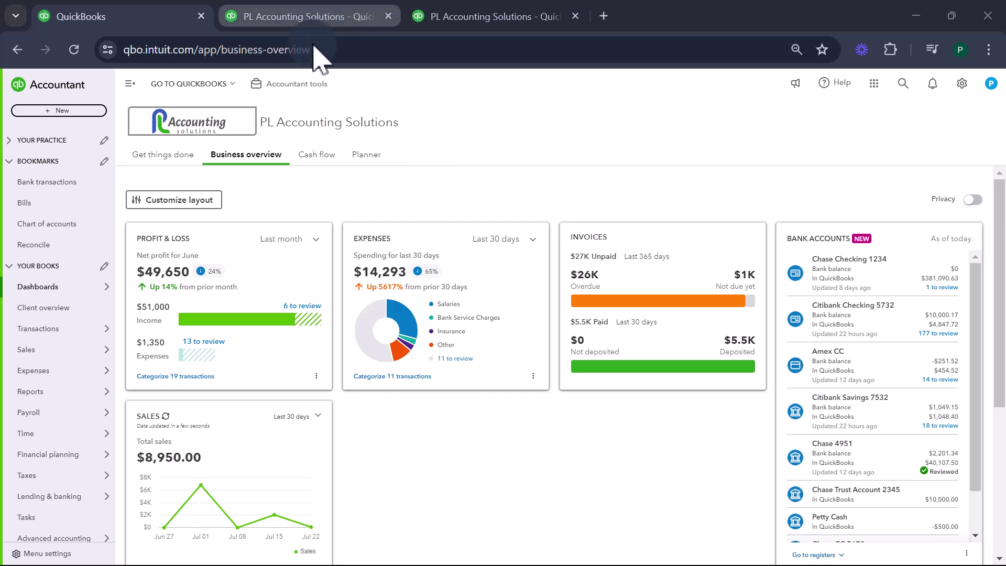
- Examine the fixed asset balances, including Furniture & Fixtures cost and accumulated depreciation, in the open Balance Sheet report
click(305, 21)
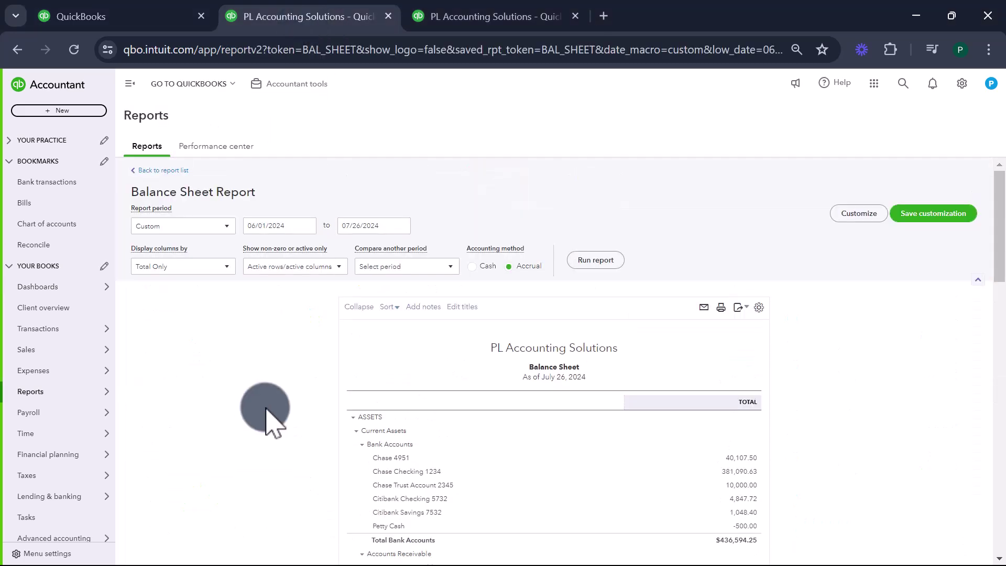
scroll(264, 416, down, 7)
scroll(264, 416, down, 1)
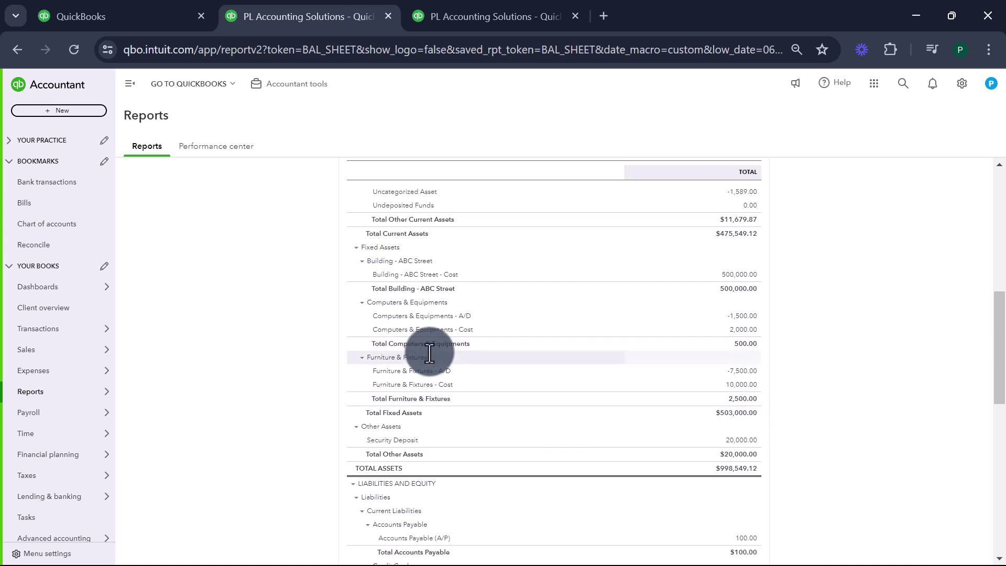
- Create a new journal entry and set its journal number to "Dep - F&F - YTD 24"
click(151, 22)
click(87, 117)
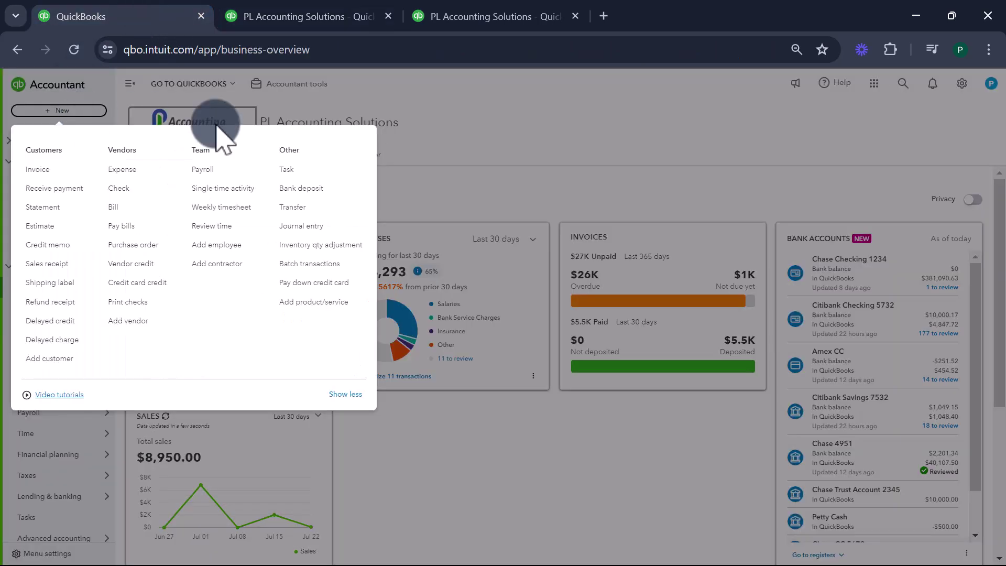
click(308, 226)
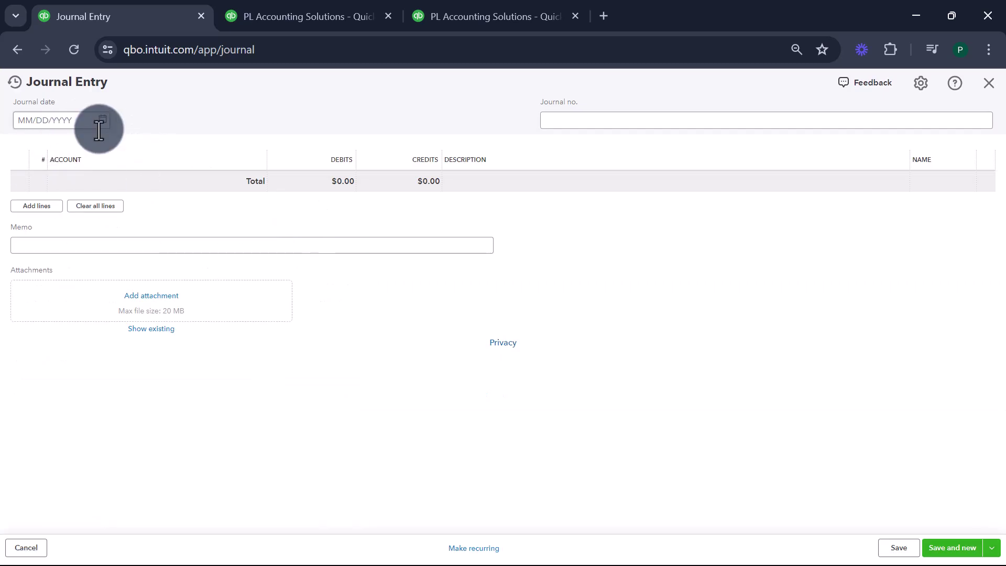
click(79, 130)
scroll(308, 485, down, 2)
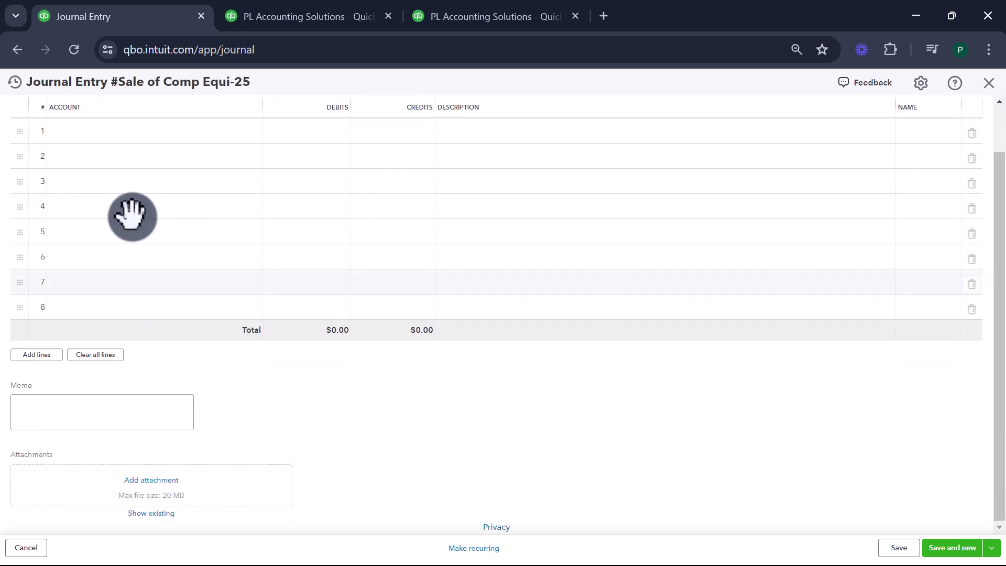
scroll(132, 217, up, 2)
triple_click(75, 125)
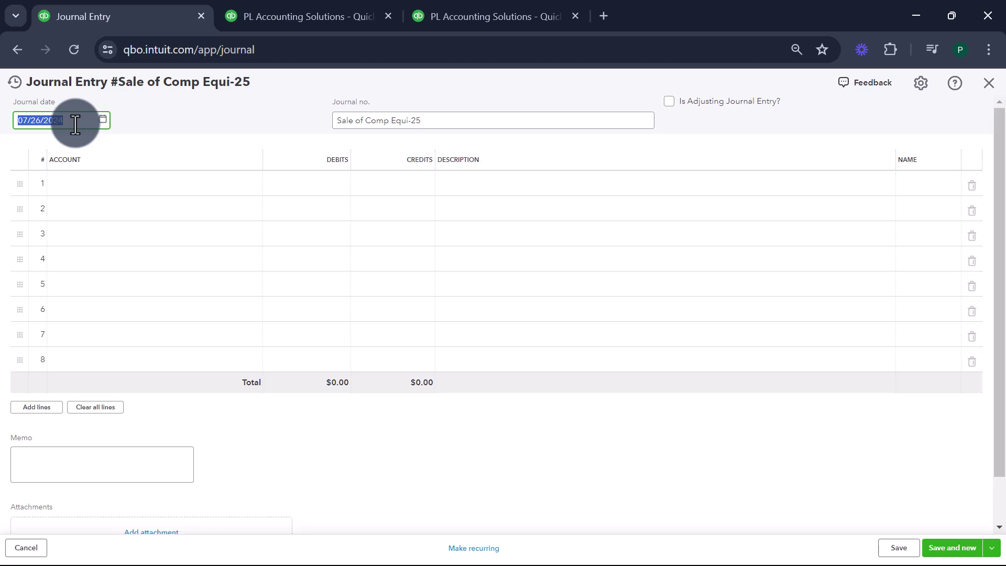
click(418, 118)
drag(440, 114, 329, 123)
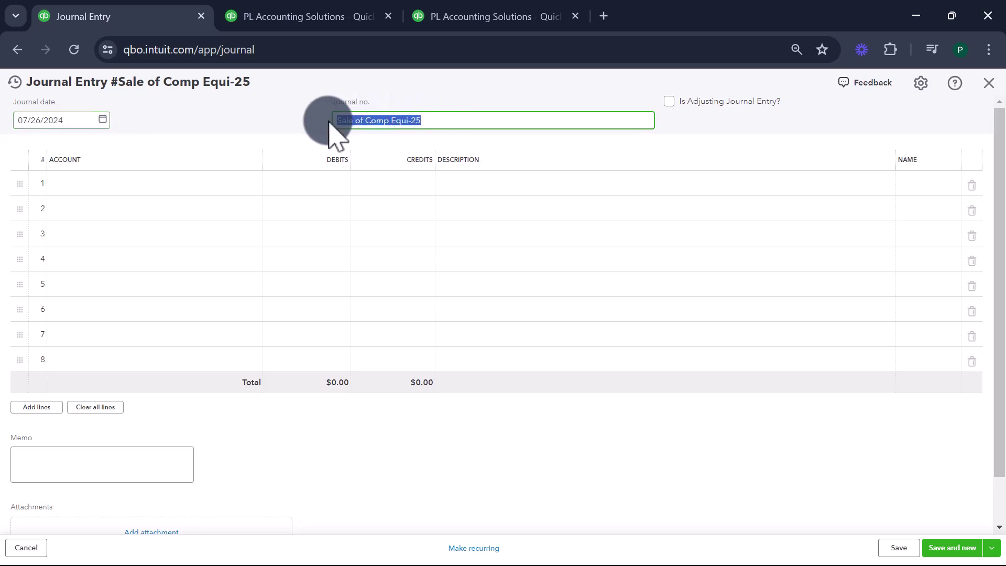
text(De)
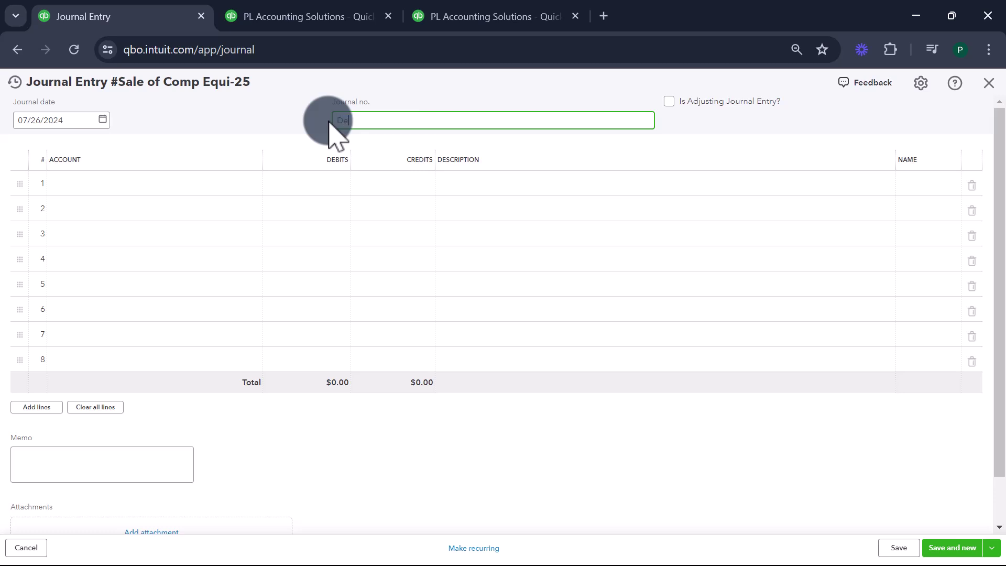
text(p - F&F - YTD 24)
- Fill line 1 with Depreciation Expense, a $500 debit and the description "Additional Dep on F&F being sold"
click(173, 184)
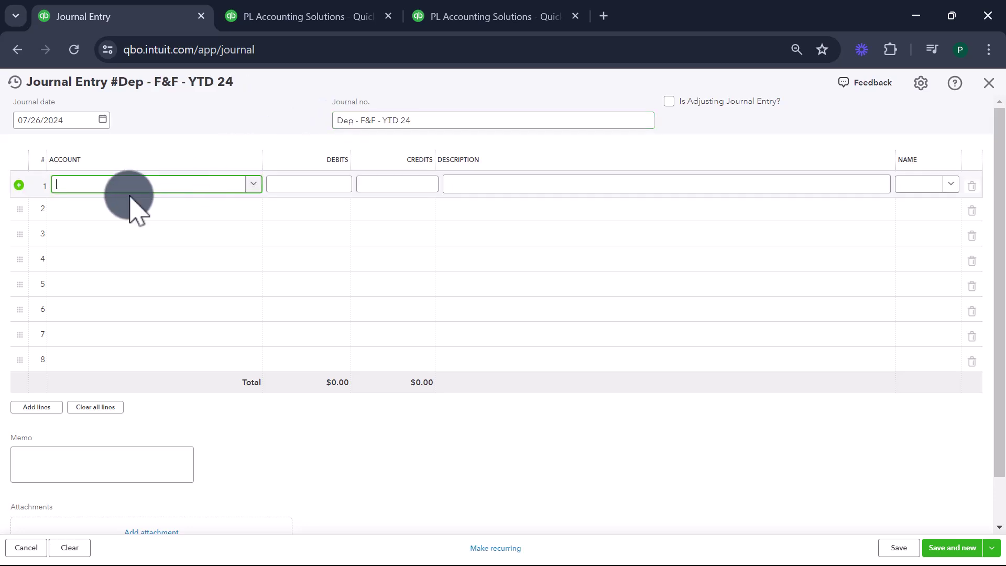
text(depre)
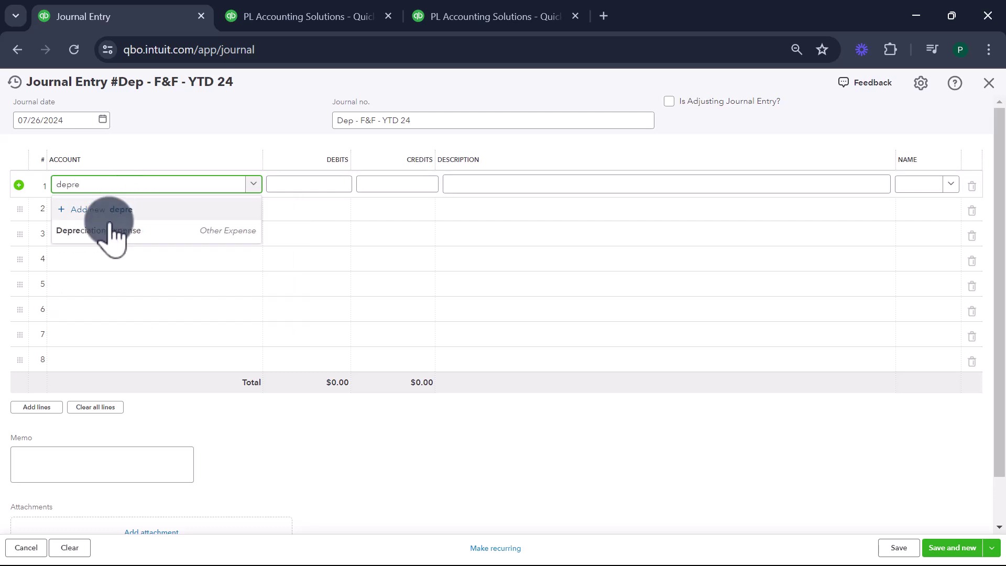
key(Tab)
text(500)
key(Tab)
key(Tab)
text(Addit)
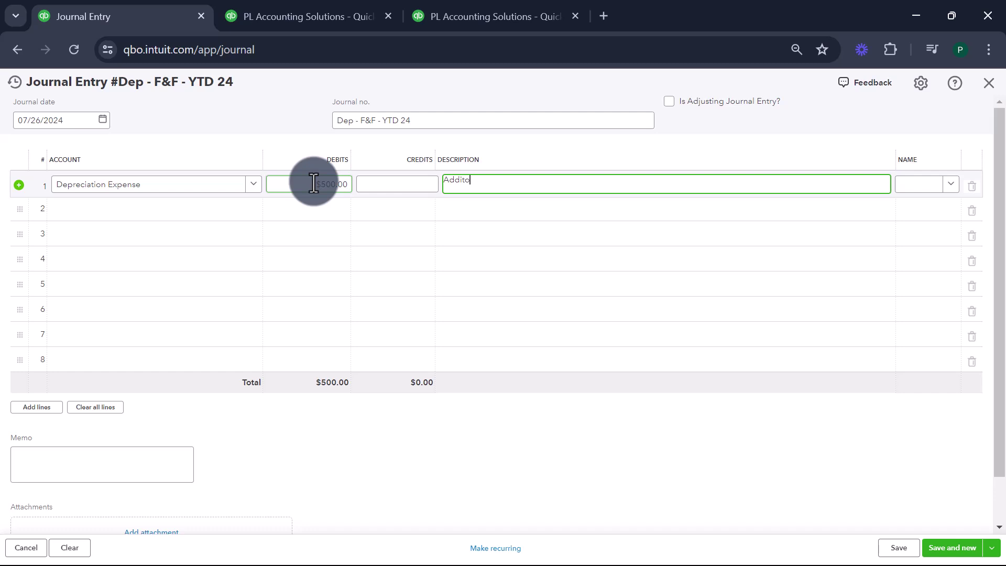
text(ional Dep on F&F being sold)
key(Tab)
- Fill line 2 with the Furniture & Fixtures - A/D account, a $500 credit and the same description
key(Tab)
key(Tab)
text(furni)
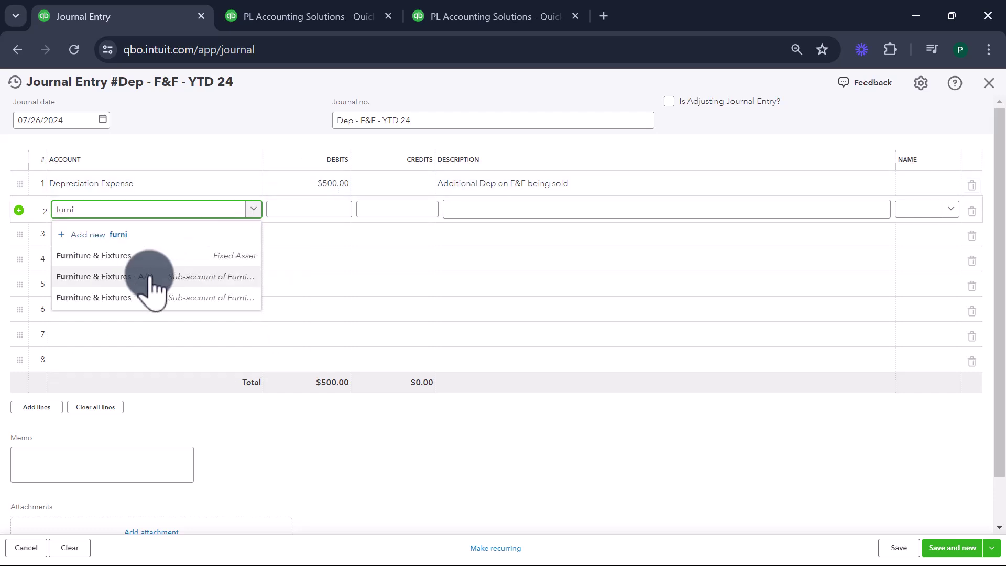
click(158, 280)
click(647, 209)
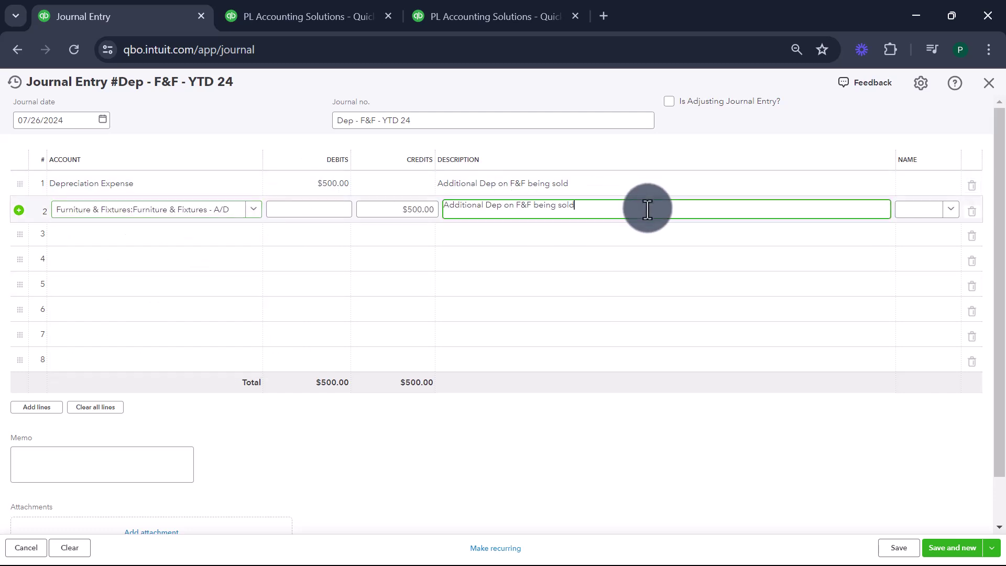
triple_click(648, 209)
- Save and close the depreciation journal entry
click(876, 550)
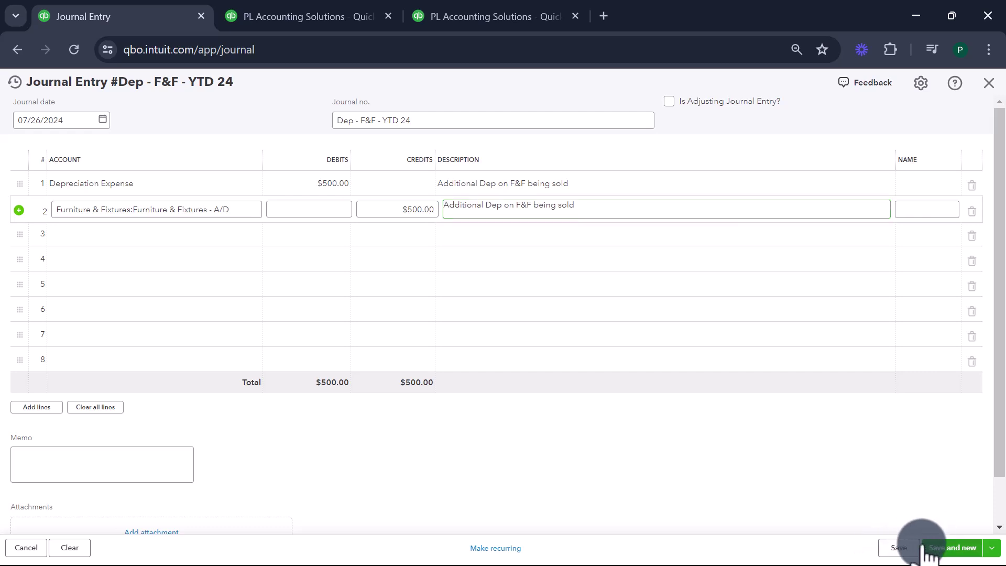
mouse_move(937, 548)
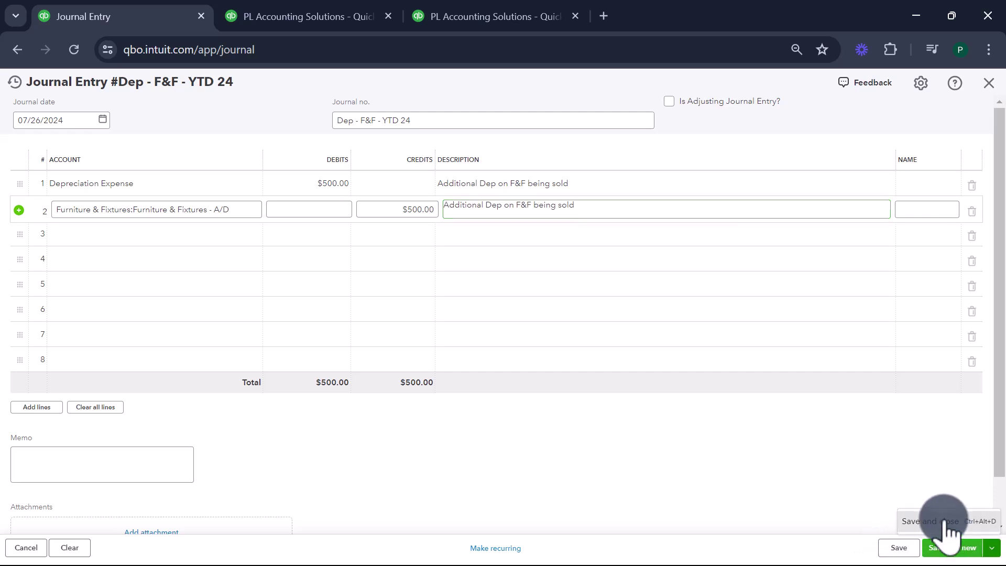
click(943, 520)
- Rerun the Balance Sheet report and check the Furniture & Fixtures cost and accumulated depreciation
click(332, 13)
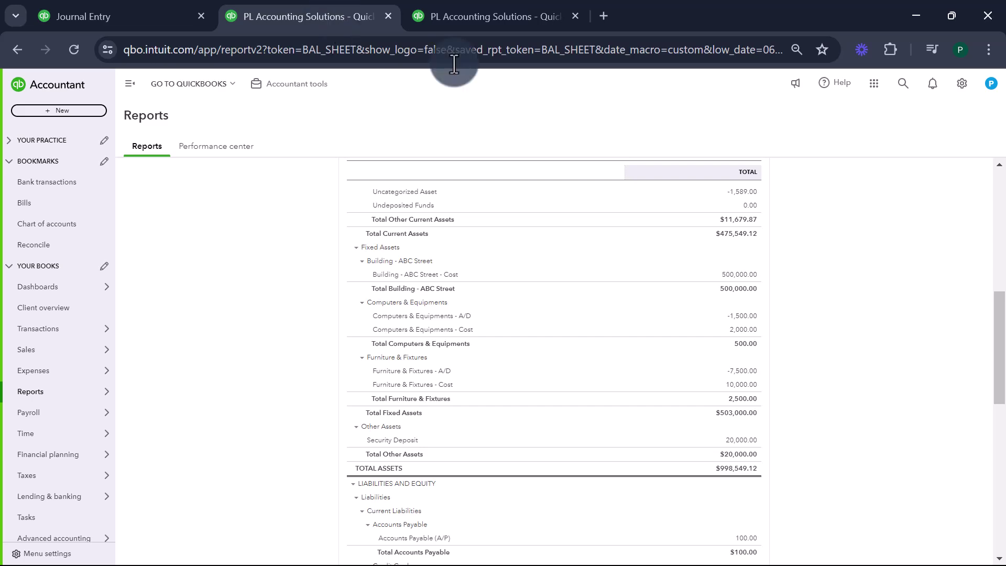
scroll(327, 269, up, 10)
click(592, 262)
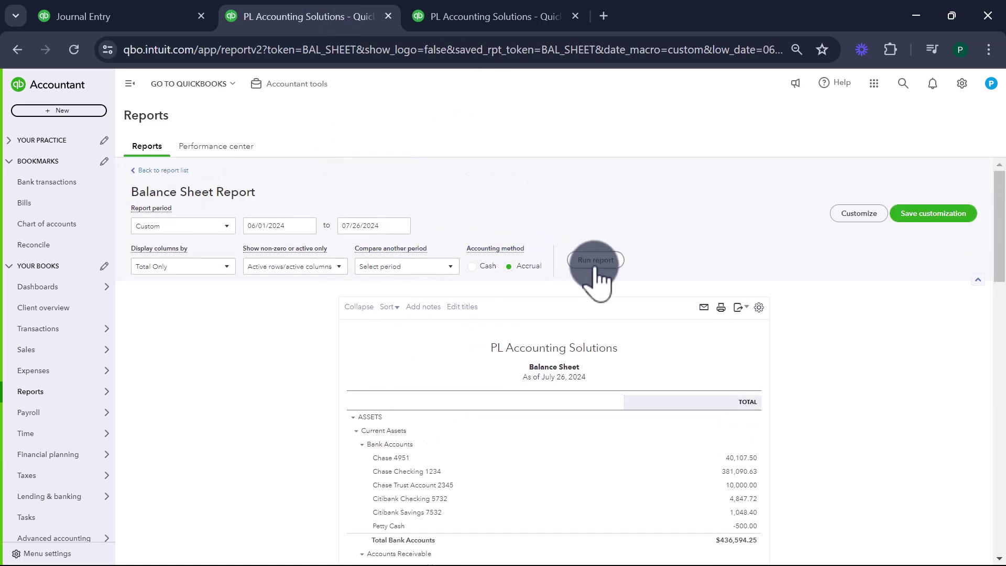
scroll(730, 370, down, 4)
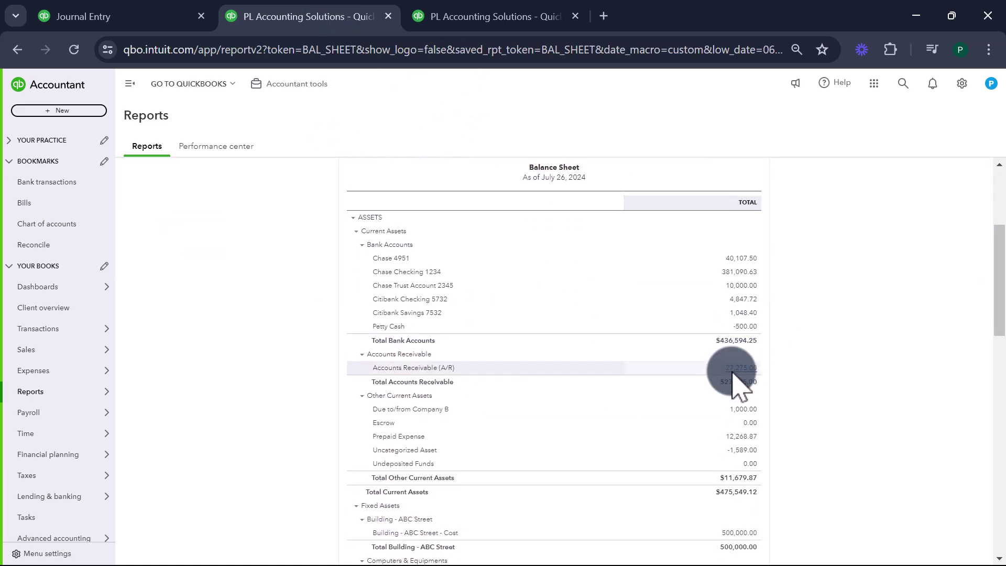
scroll(732, 373, down, 5)
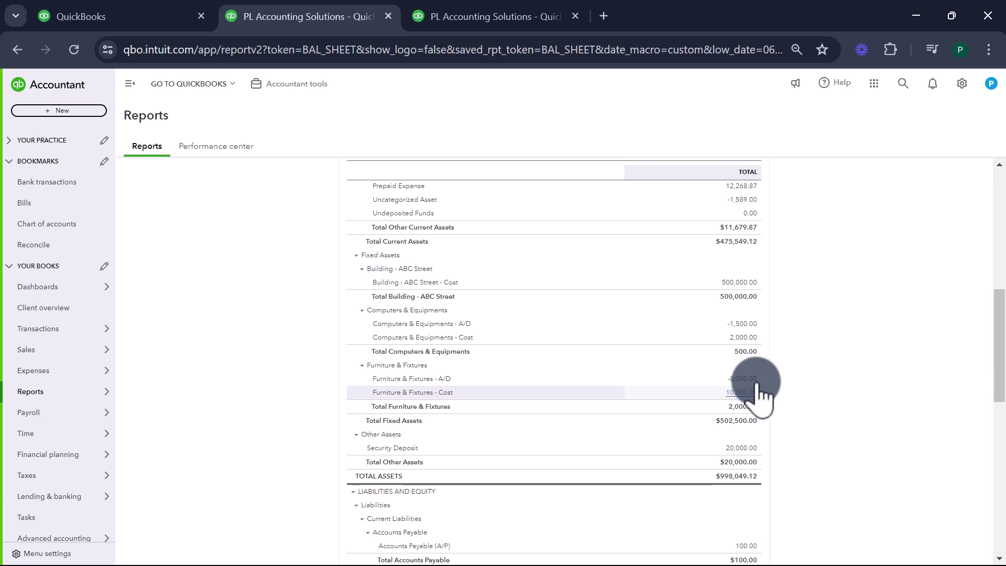
- Create another journal entry and set its journal number to "Sale of F&F - 24"
click(143, 11)
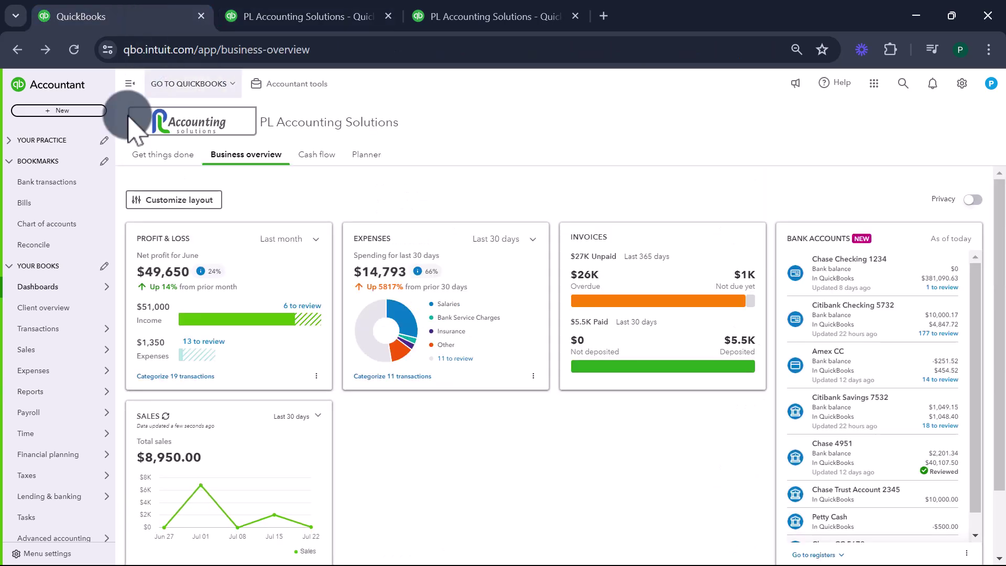
click(68, 110)
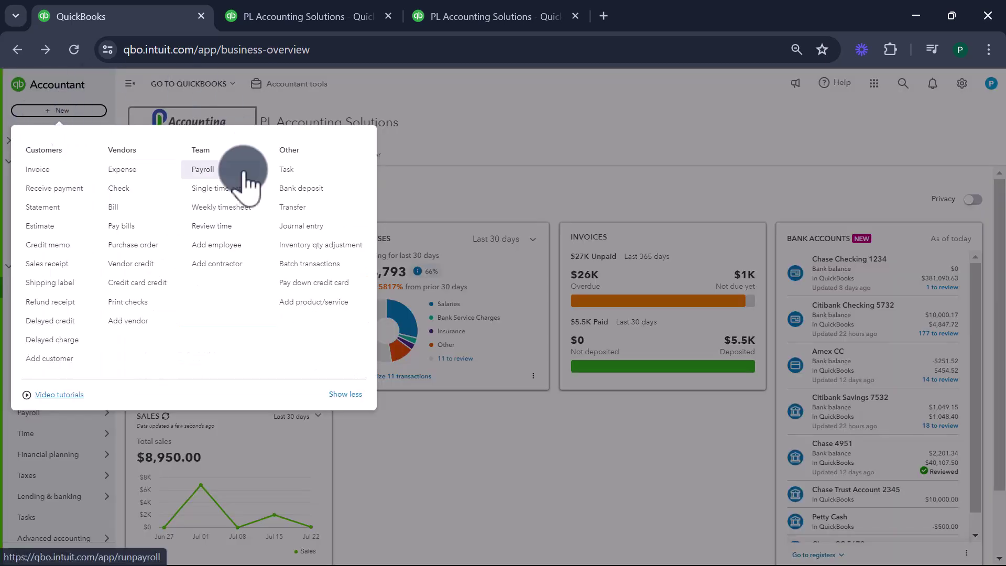
click(324, 227)
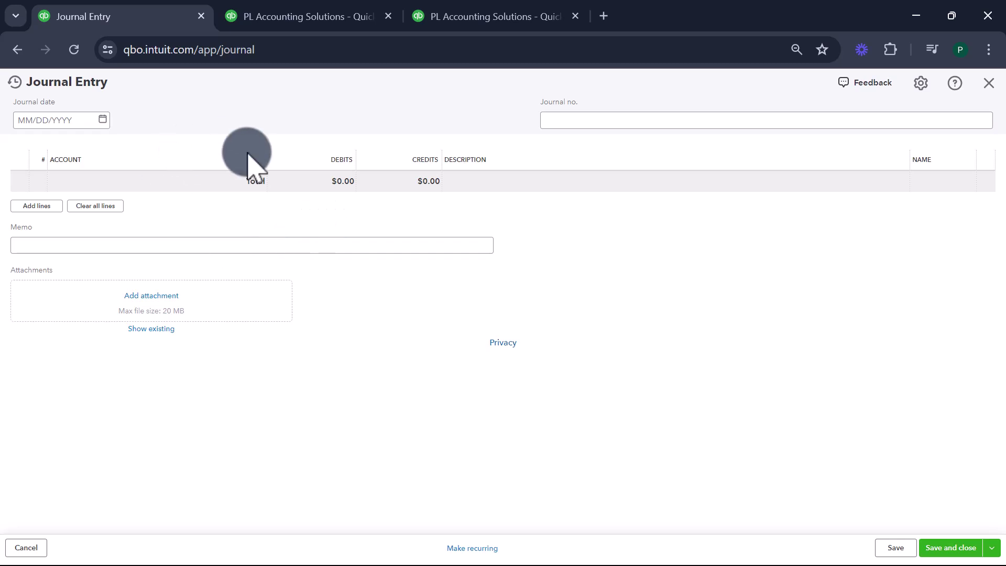
click(71, 122)
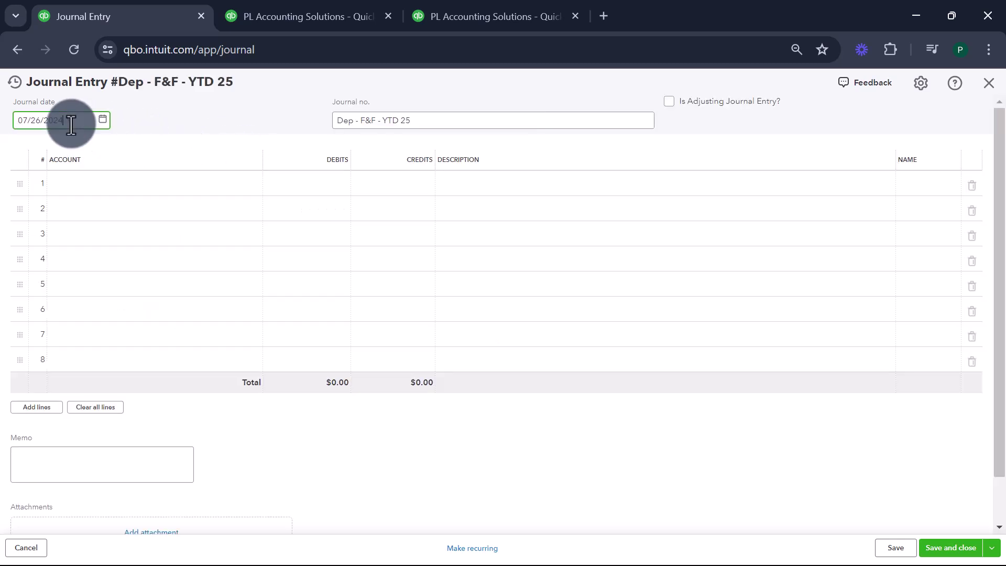
triple_click(71, 125)
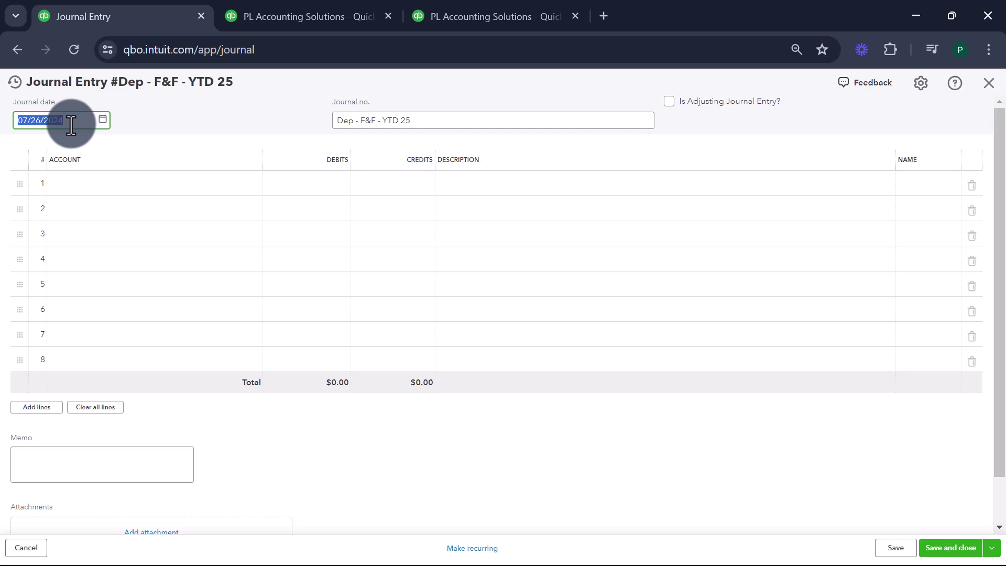
click(432, 120)
drag(428, 121, 359, 118)
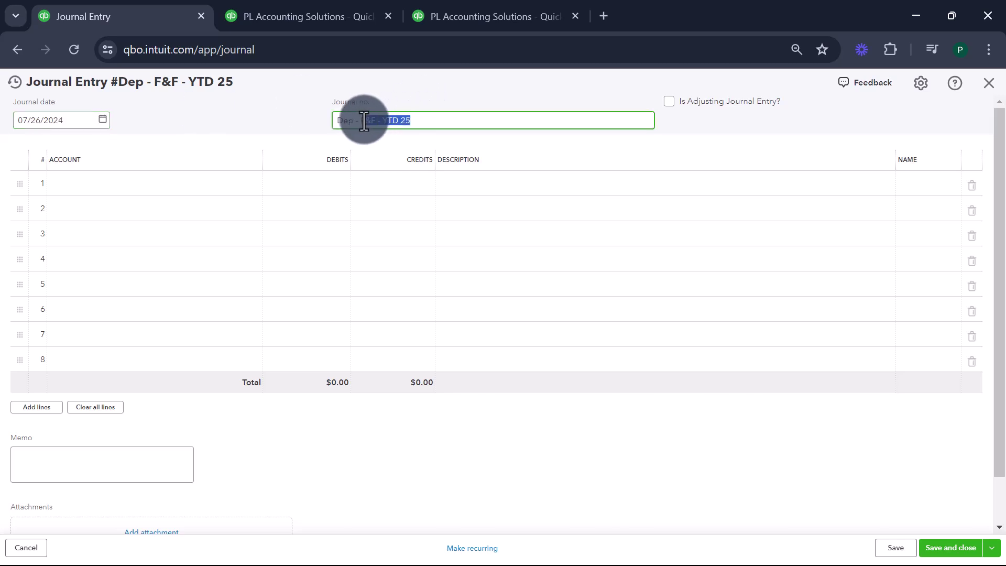
text(Sale )
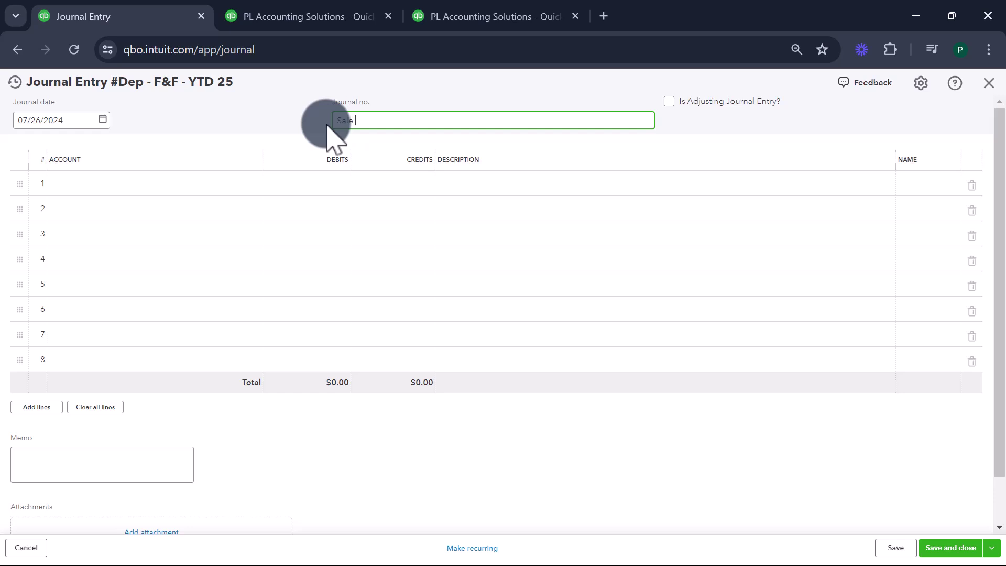
text(of F&F - 24)
- Fill line 1 of the sale entry with the Citibank Checking account and a $4,000 debit
click(188, 180)
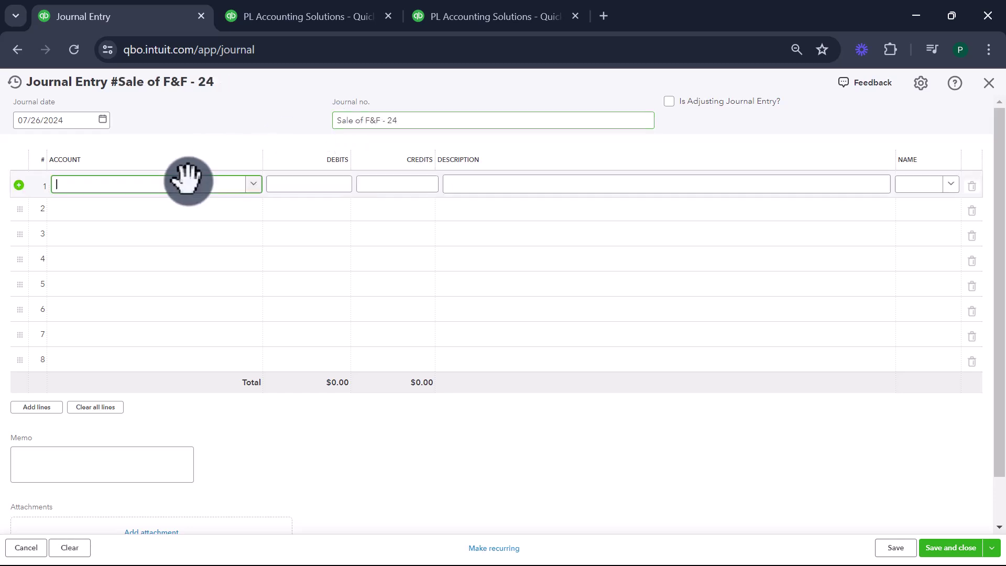
click(138, 186)
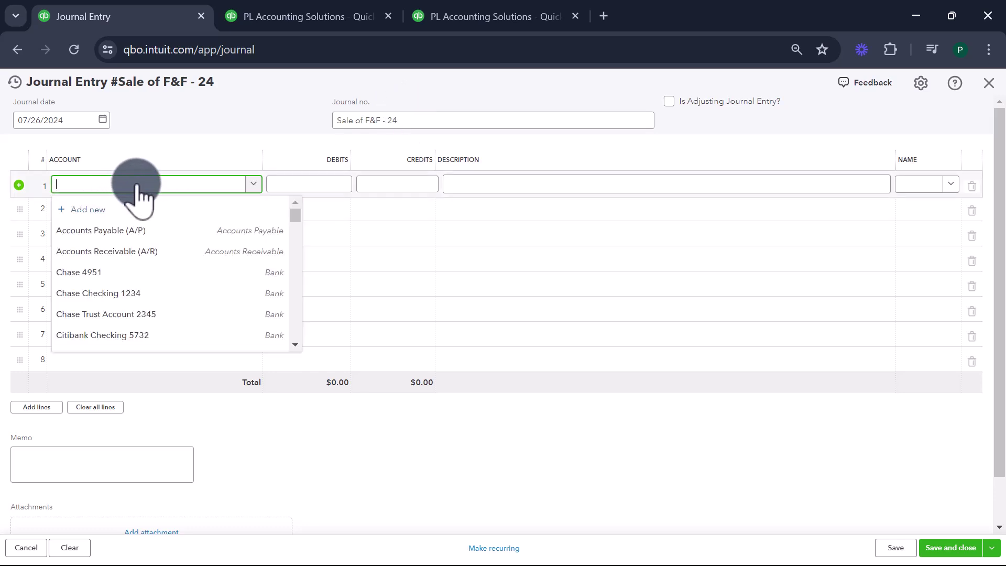
click(137, 186)
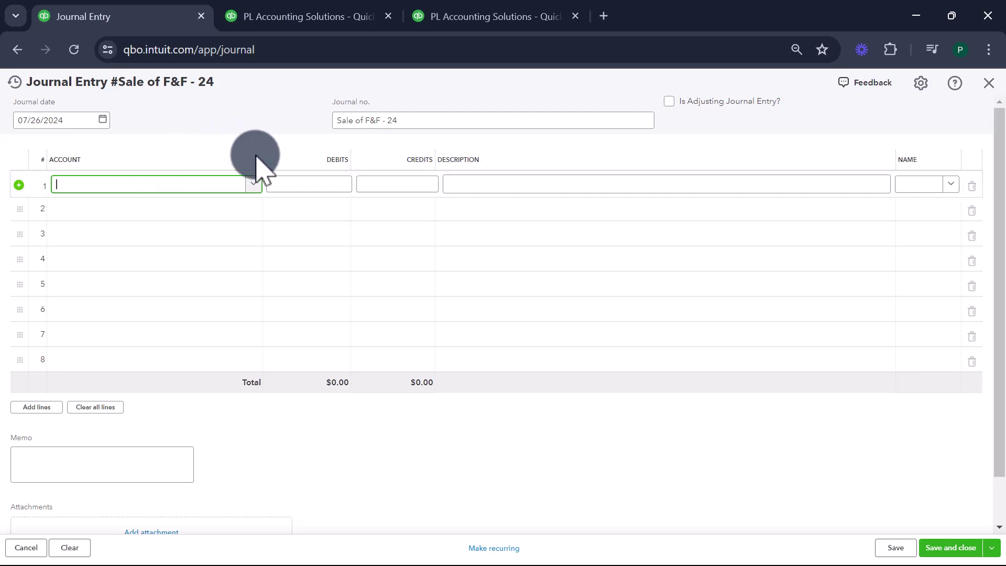
text(Citi)
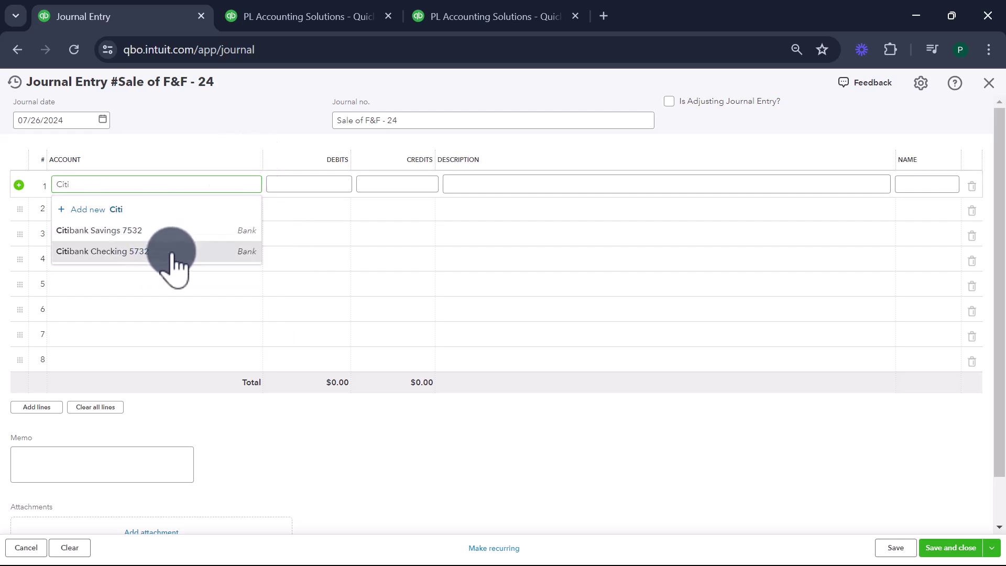
key(Return)
click(318, 183)
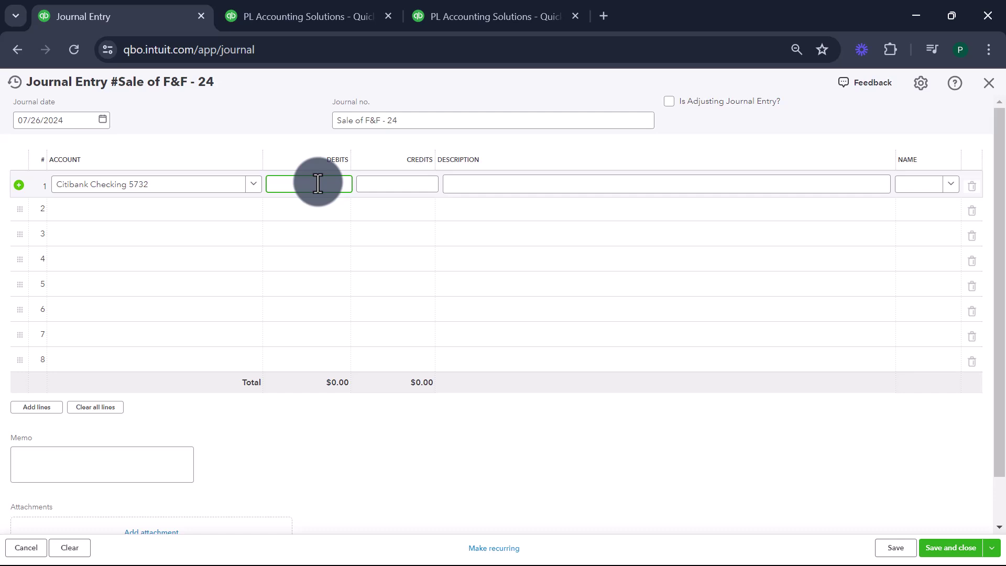
drag(435, 157, 436, 158)
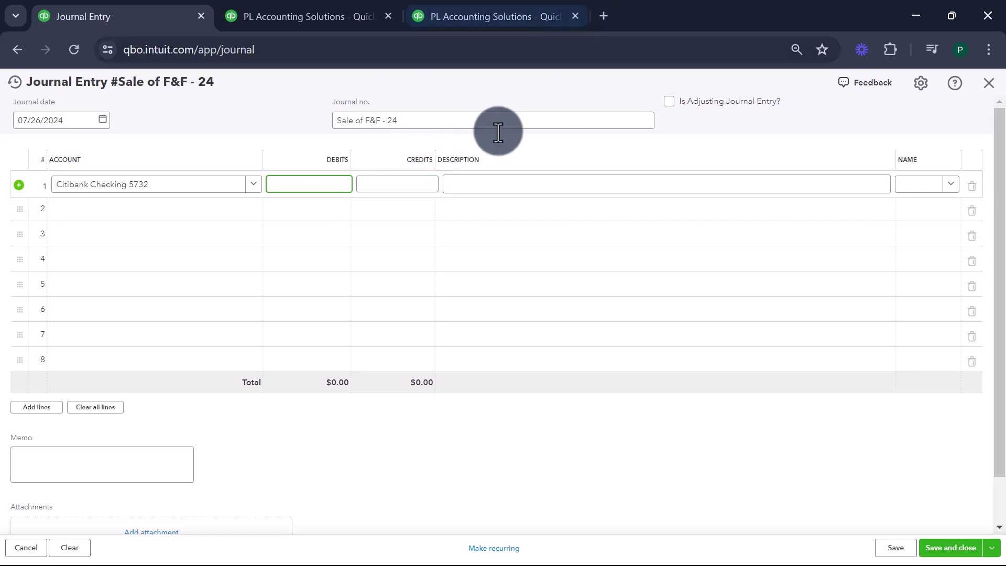
click(482, 119)
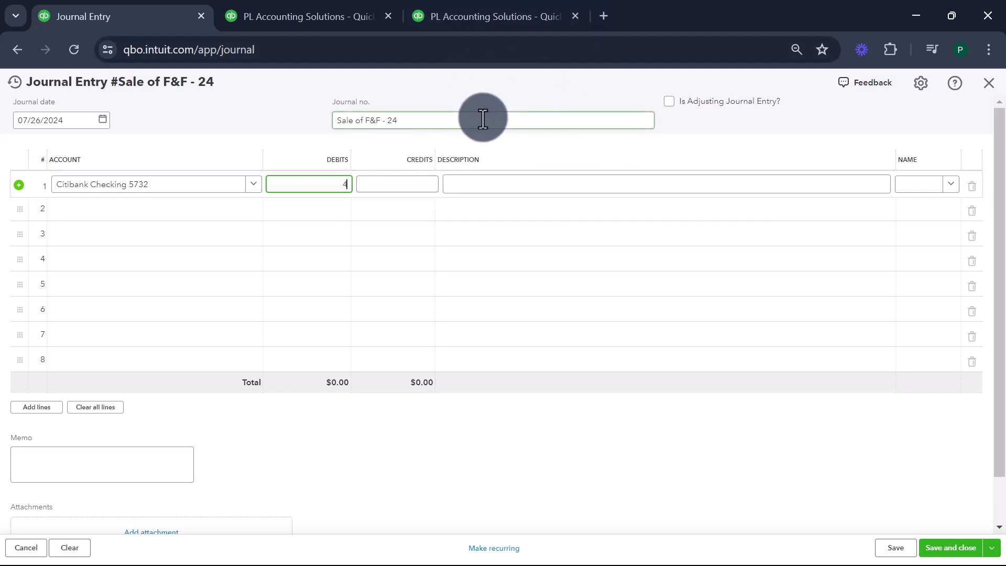
key(Tab)
key(Tab)
text(recording the sale o)
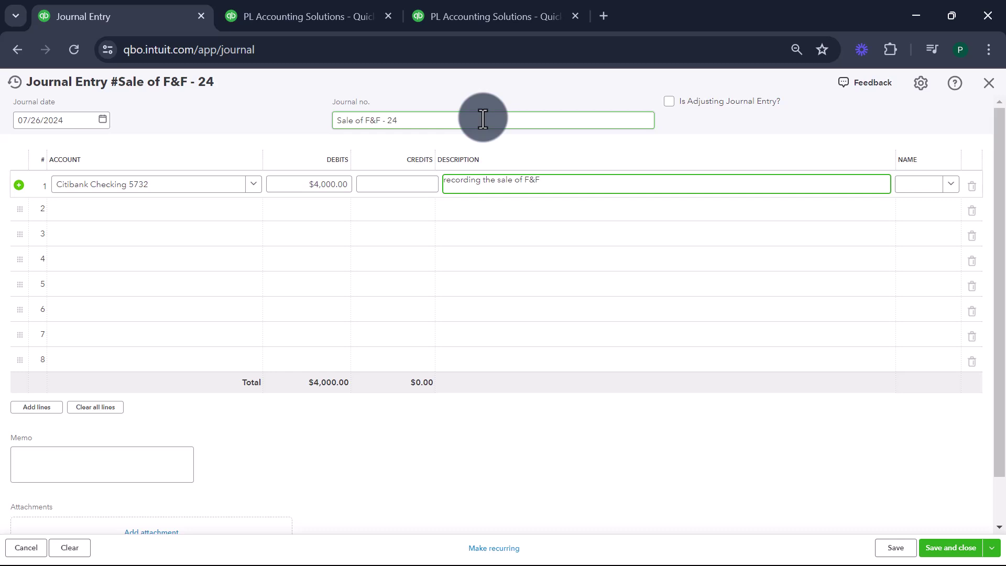
triple_click(445, 179)
key(BackSpace)
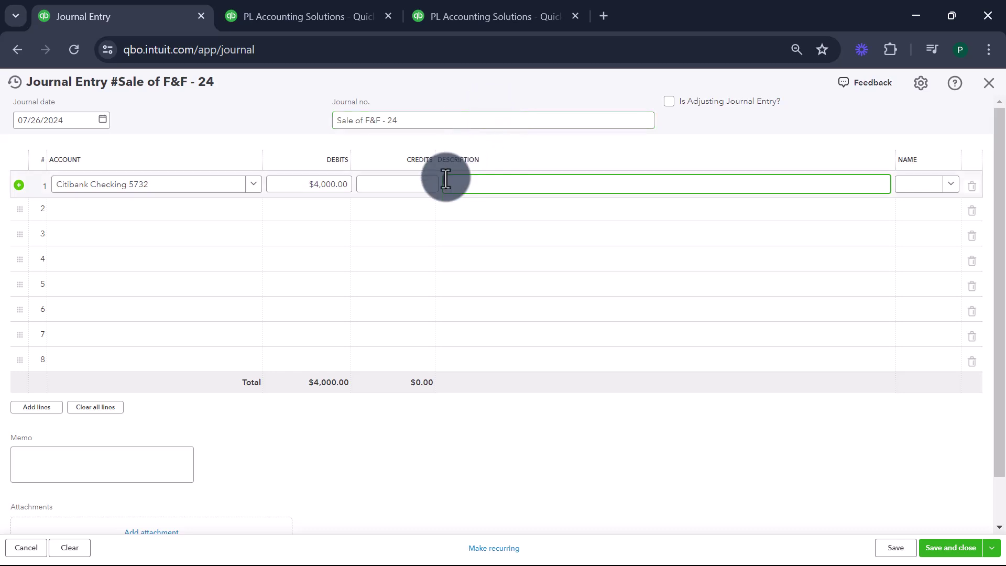
- Describe line 1 as "Recording the sale of F&F" and fill line 2 with Furniture & Fixtures - A/D and an $8,000 debit
text(Recording the sale of F&F)
click(201, 209)
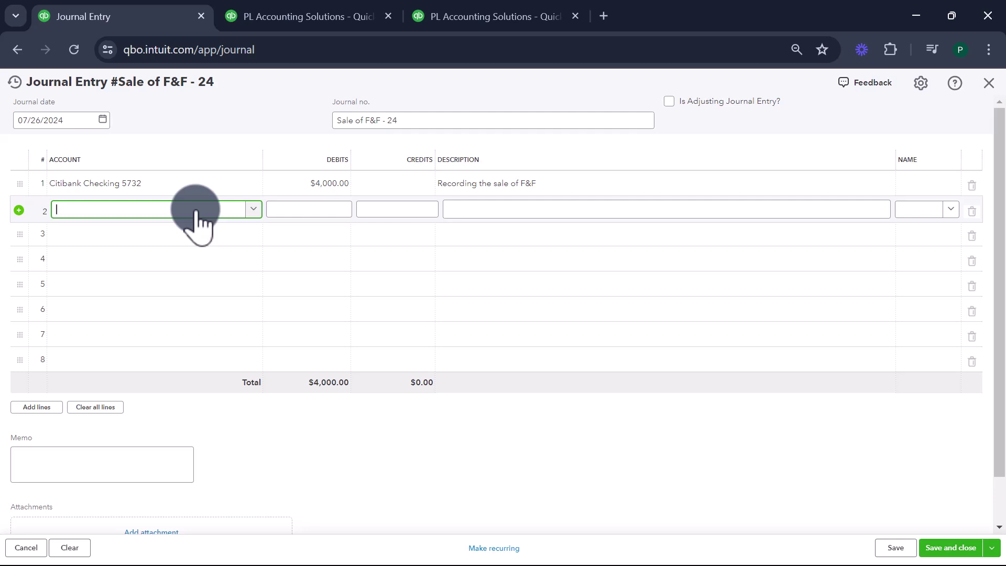
click(370, 13)
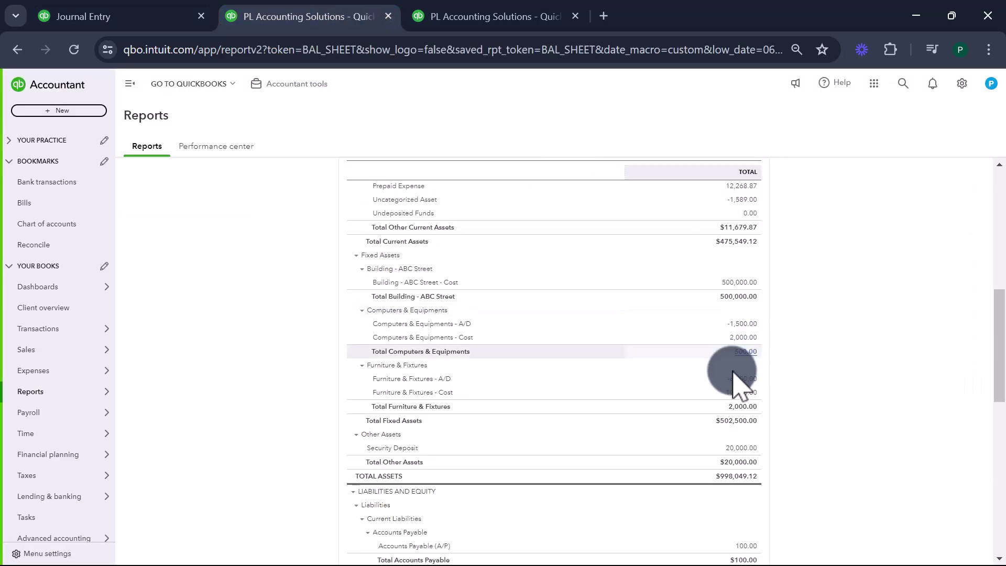
click(86, 13)
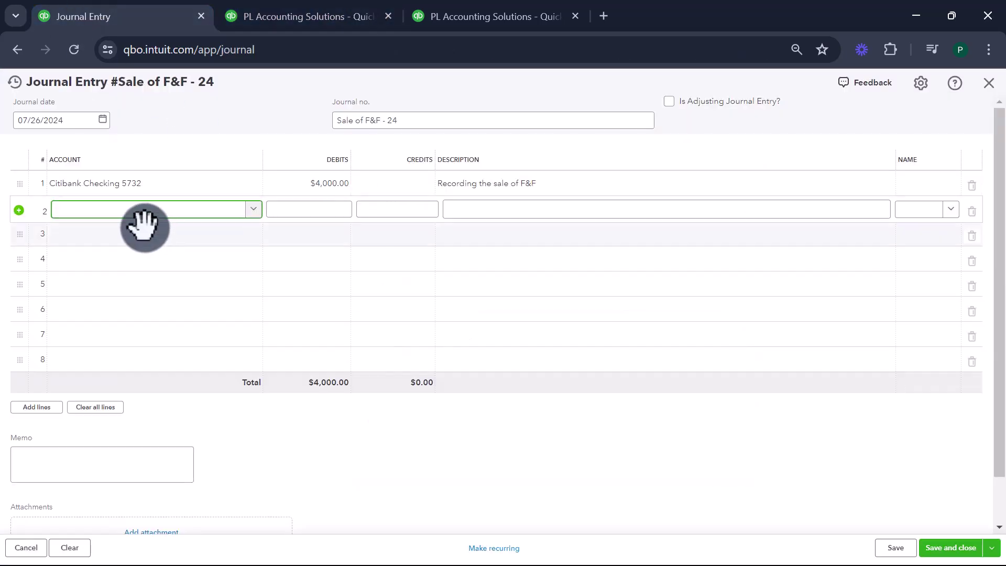
text(urni)
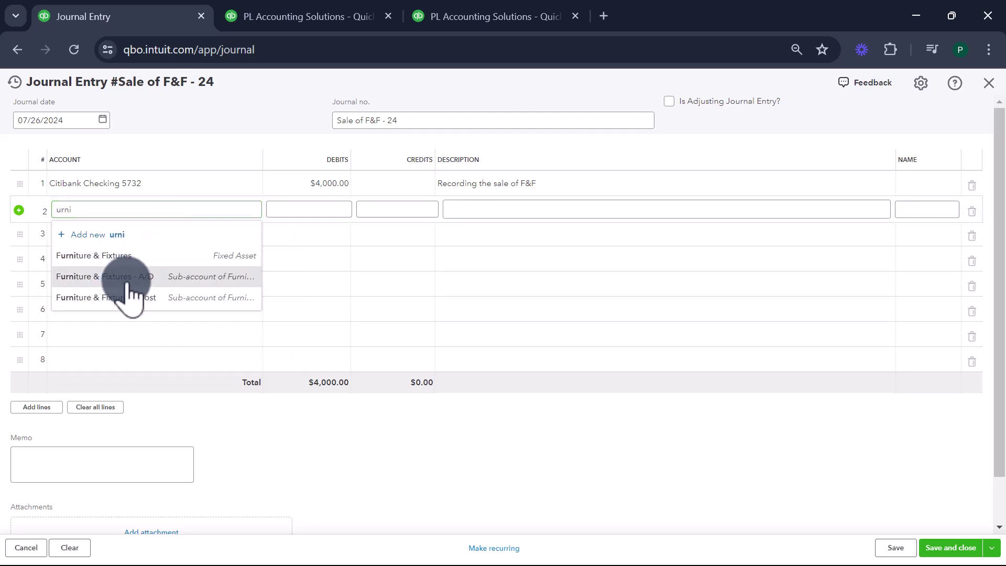
click(128, 285)
click(309, 209)
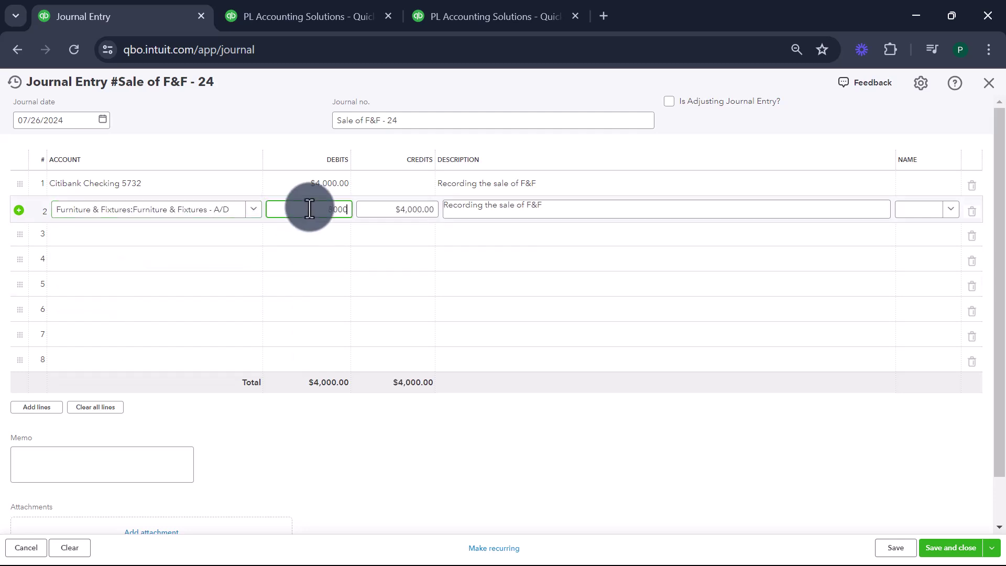
key(Tab)
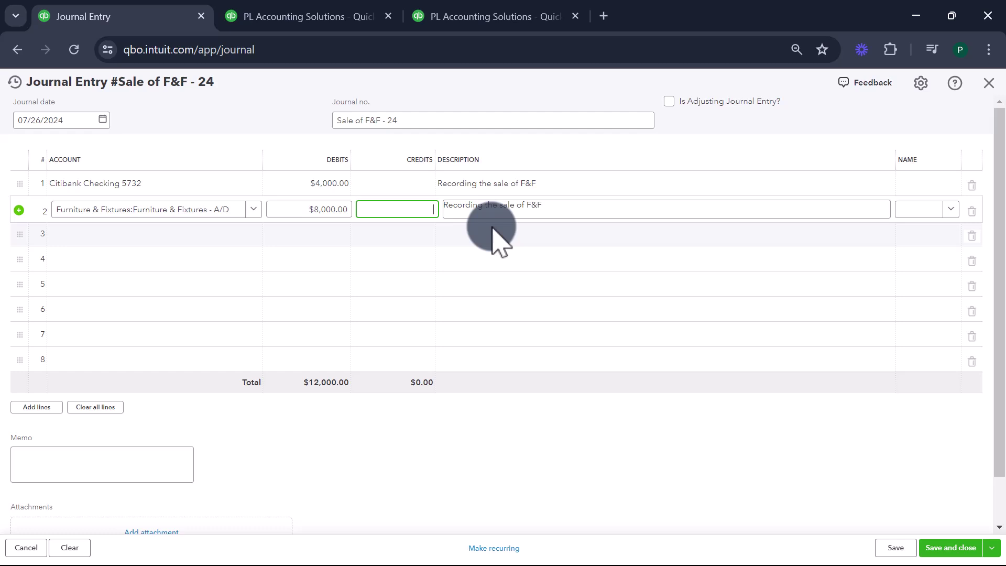
- Fill line 3 with the Furniture & Fixtures - Cost account and a $10,000 credit
click(147, 236)
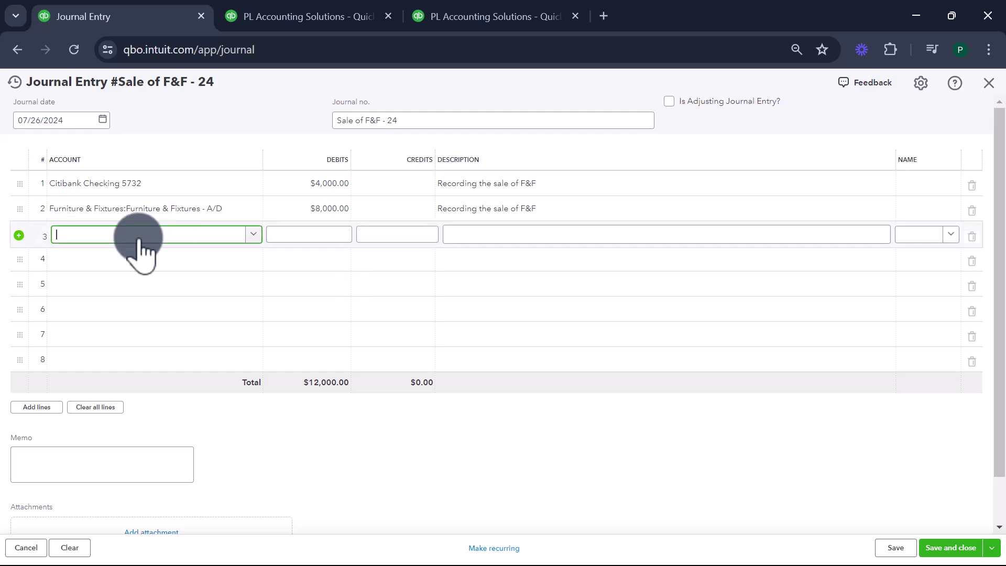
text(furni)
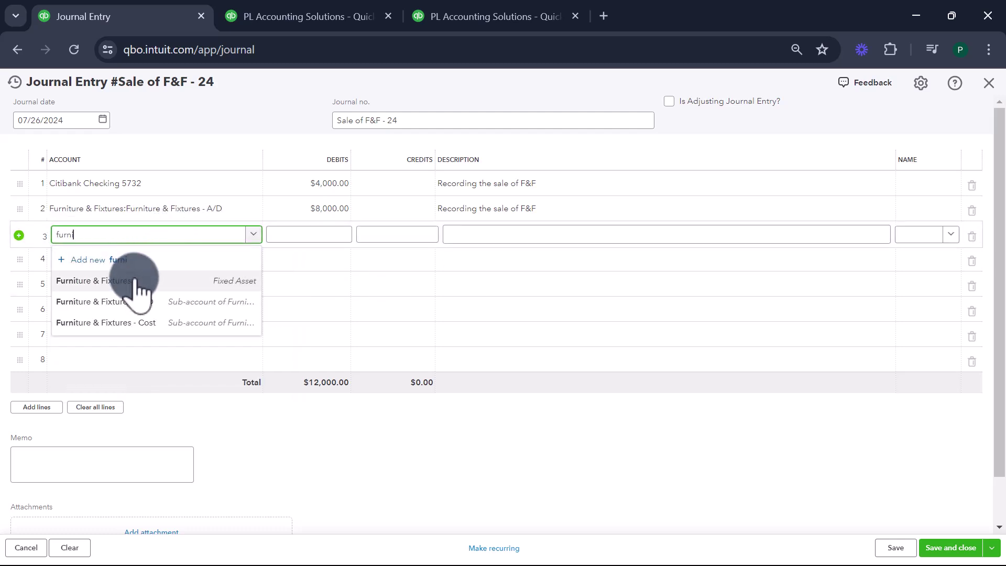
click(149, 321)
click(396, 234)
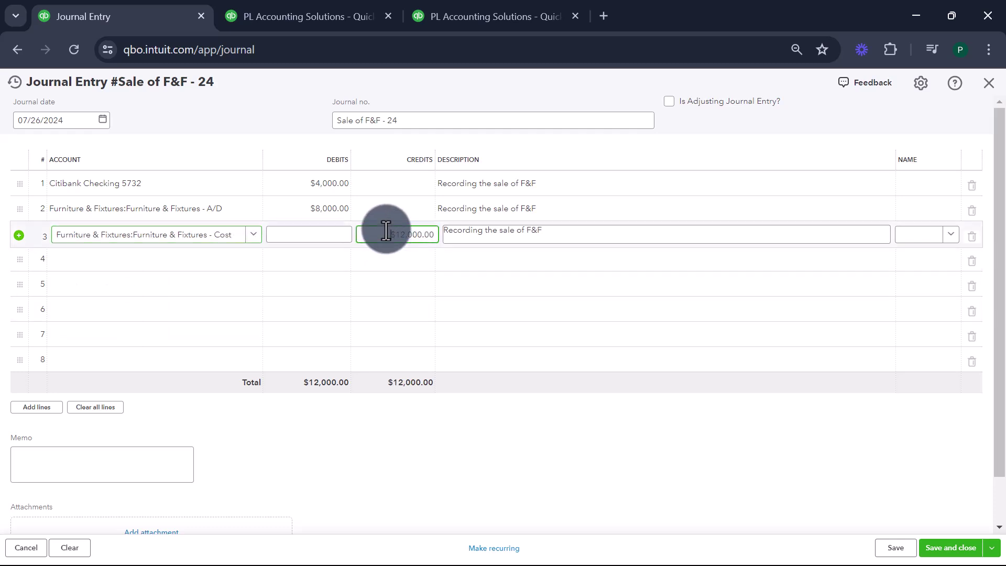
drag(381, 234, 478, 227)
text(100)
click(479, 230)
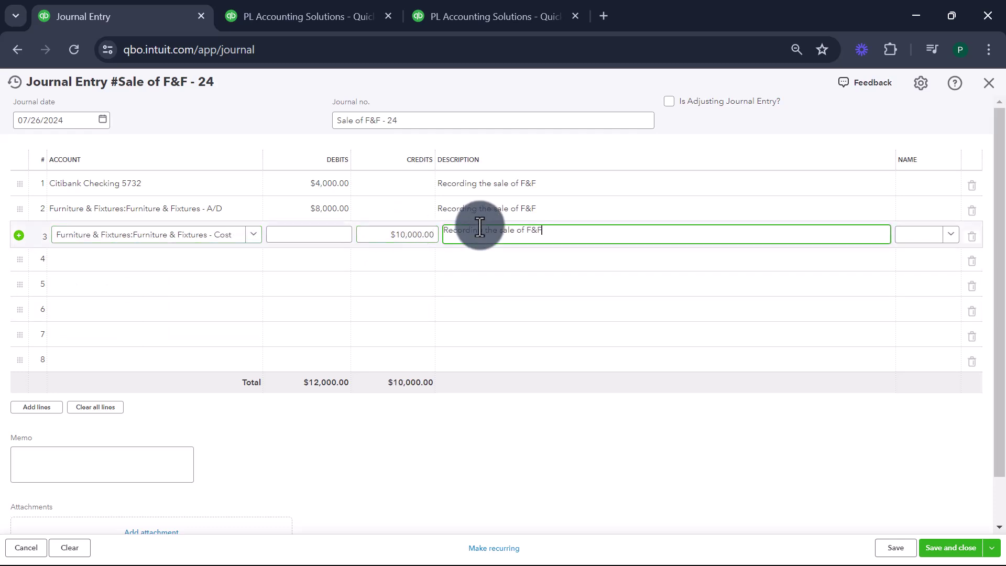
- Credit $2,000 to Gain on Sale of Assets on line 4, and save and close the journal entry
click(160, 262)
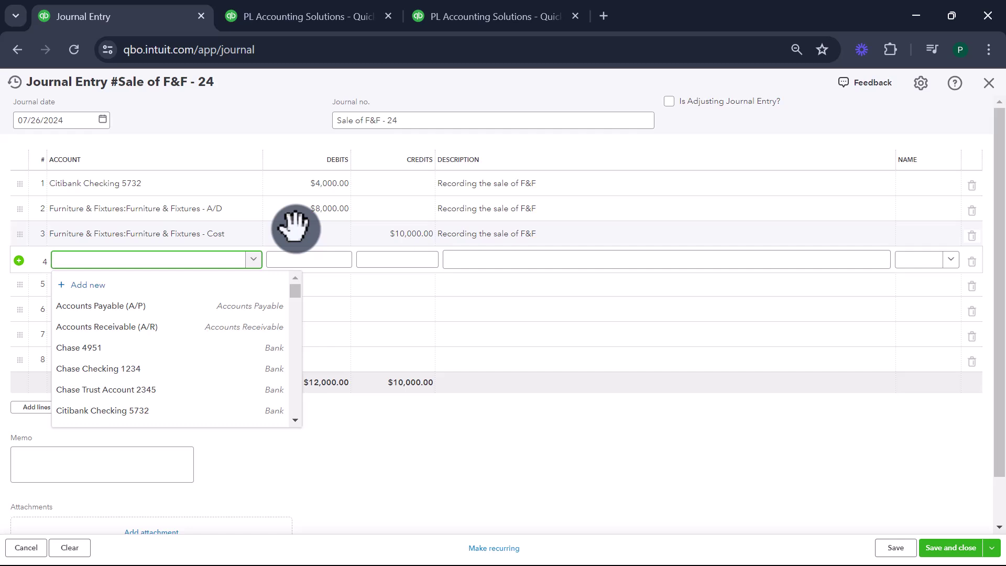
text(Gain)
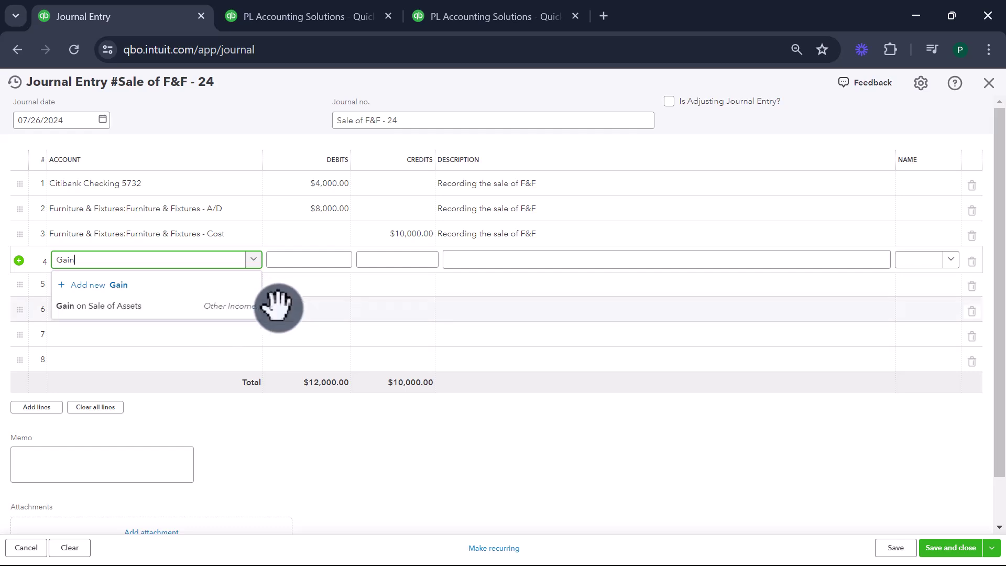
click(206, 309)
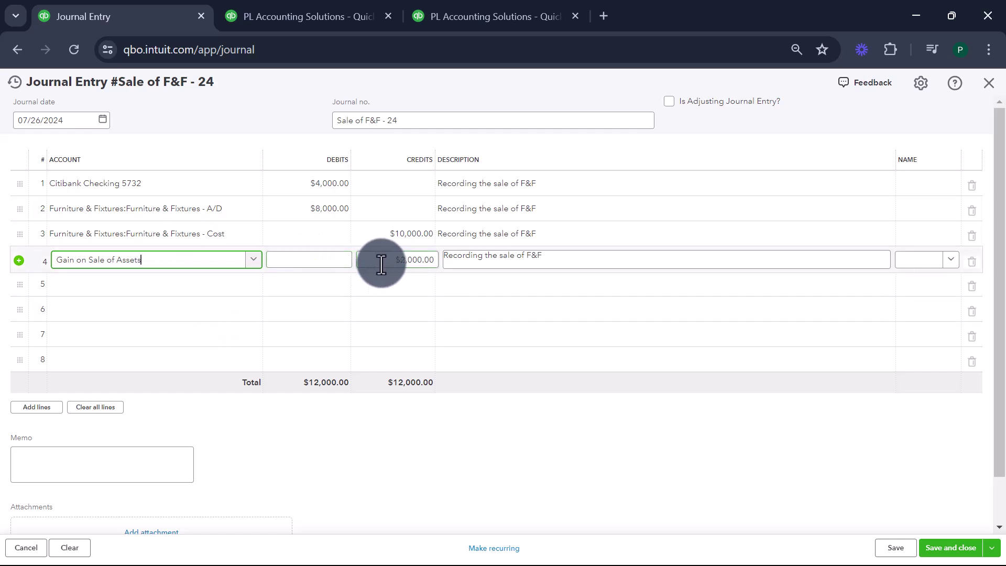
click(434, 265)
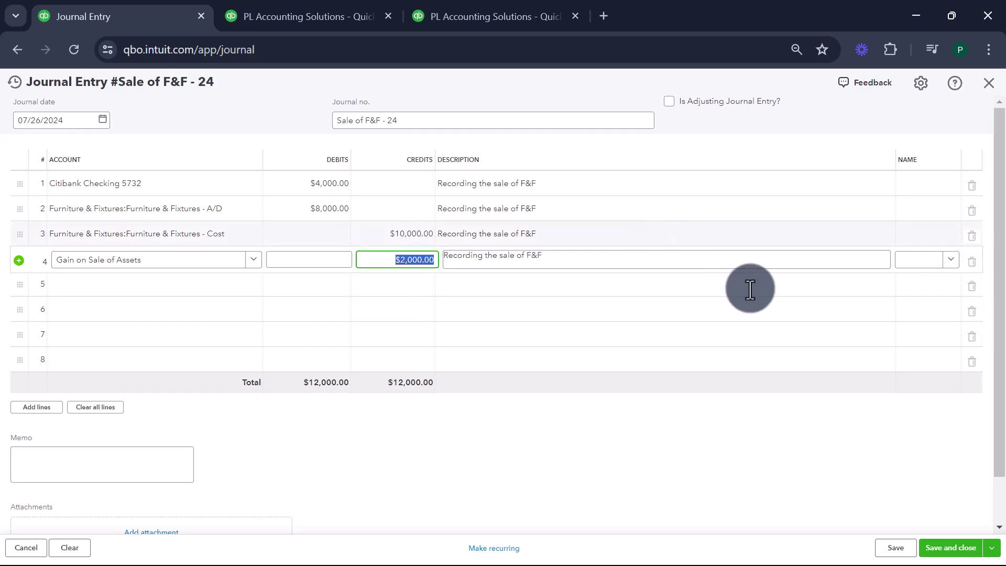
click(951, 548)
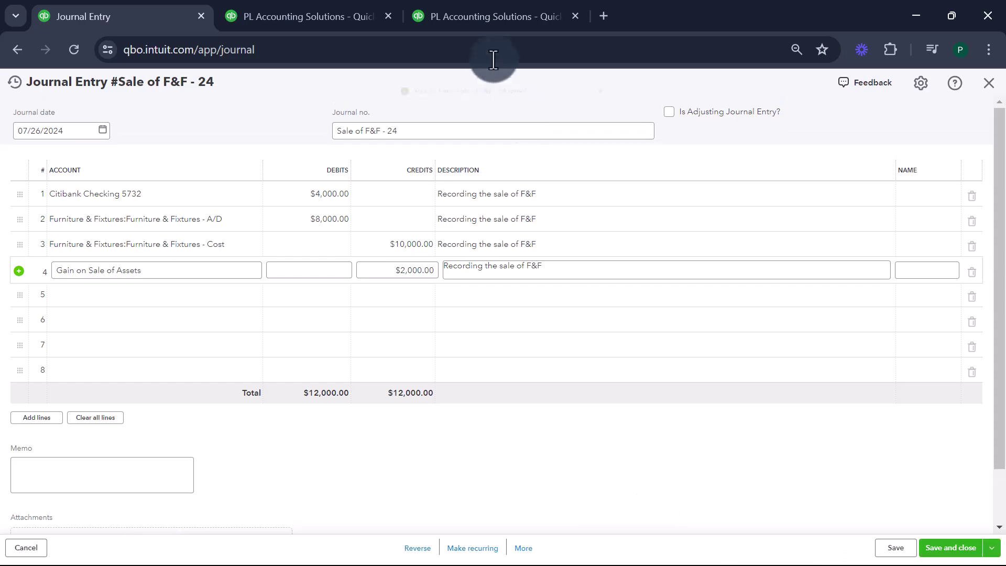
- Rerun the Balance Sheet report and examine the Furniture & Fixtures cost and accumulated depreciation after the sale
click(319, 16)
scroll(270, 231, up, 10)
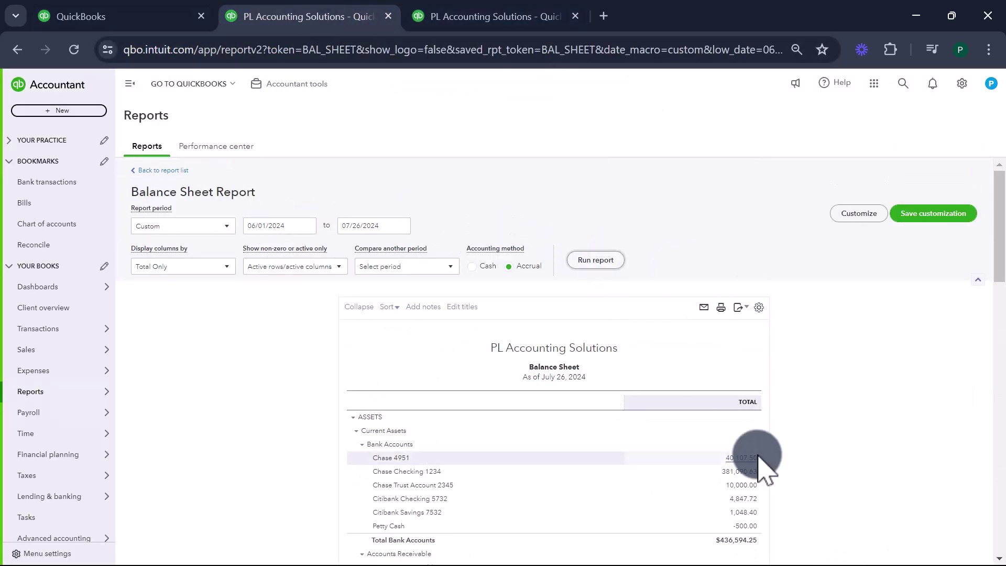
scroll(759, 462, down, 5)
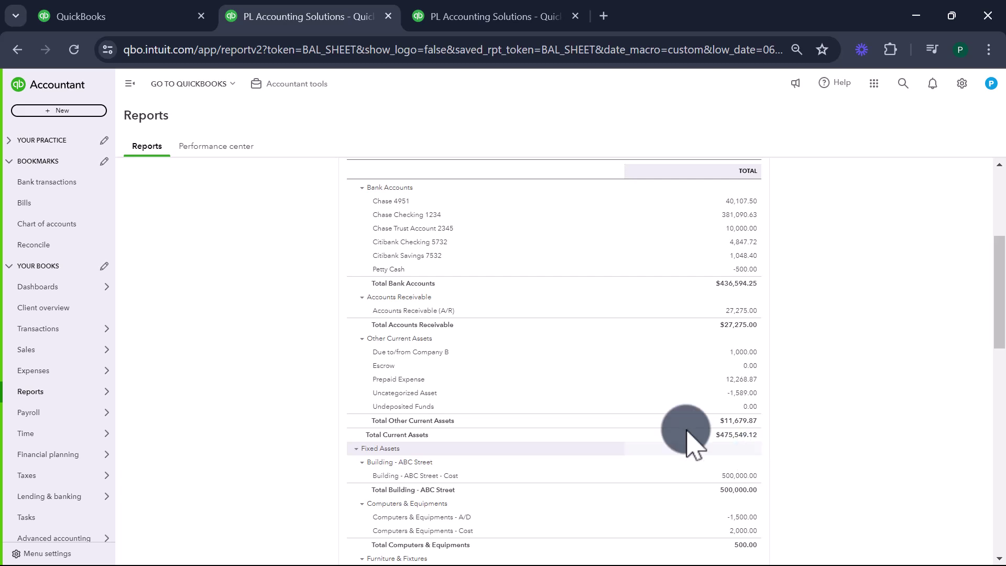
scroll(763, 461, down, 3)
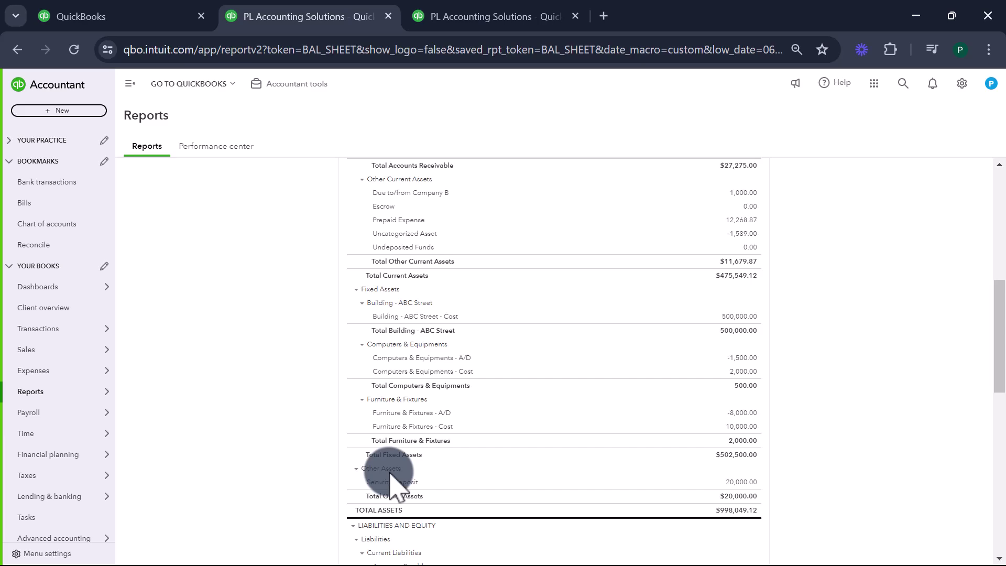
scroll(362, 314, up, 8)
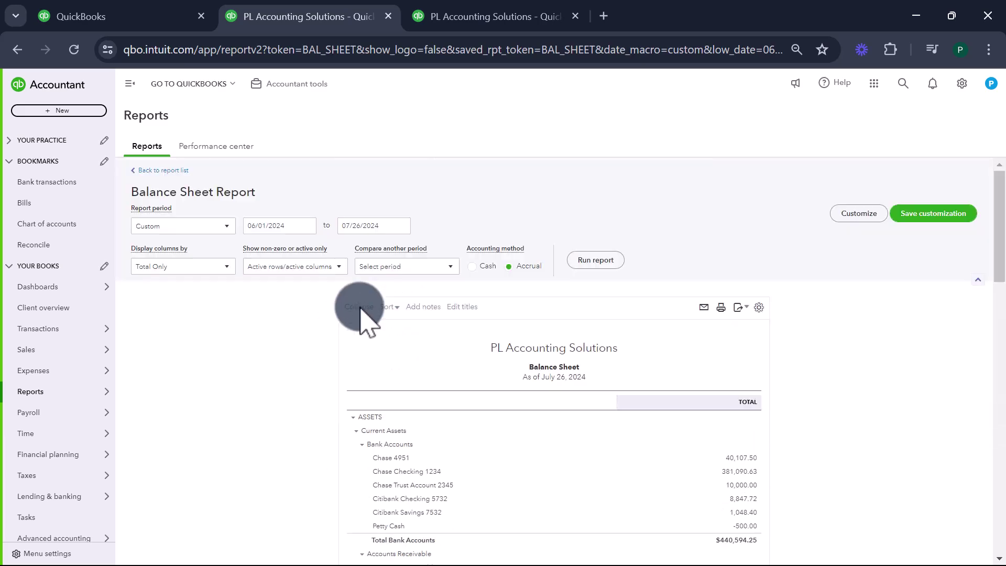
click(595, 260)
scroll(749, 414, down, 10)
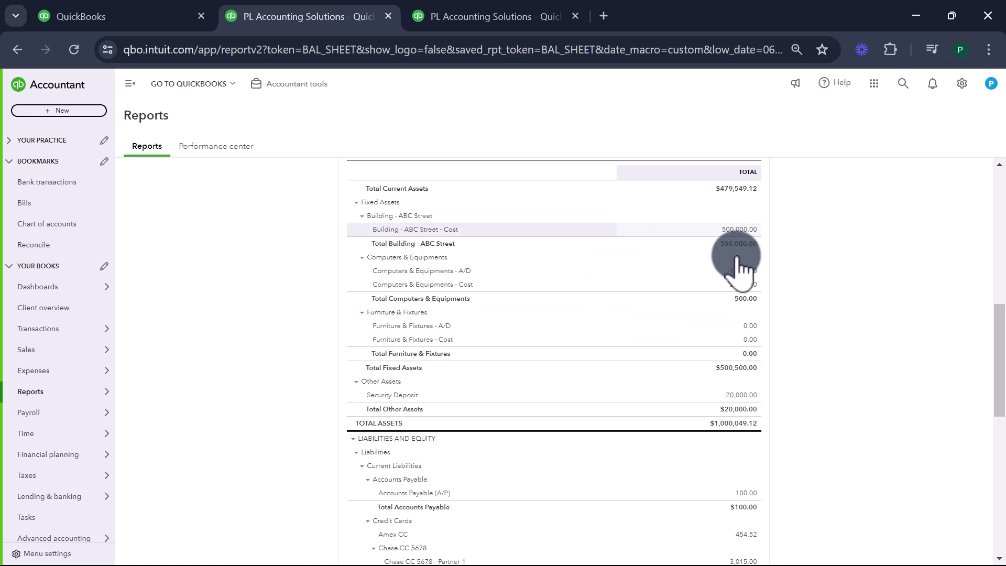
- Rerun the Profit and Loss report for today and examine the gain on sale and depreciation expense
click(448, 17)
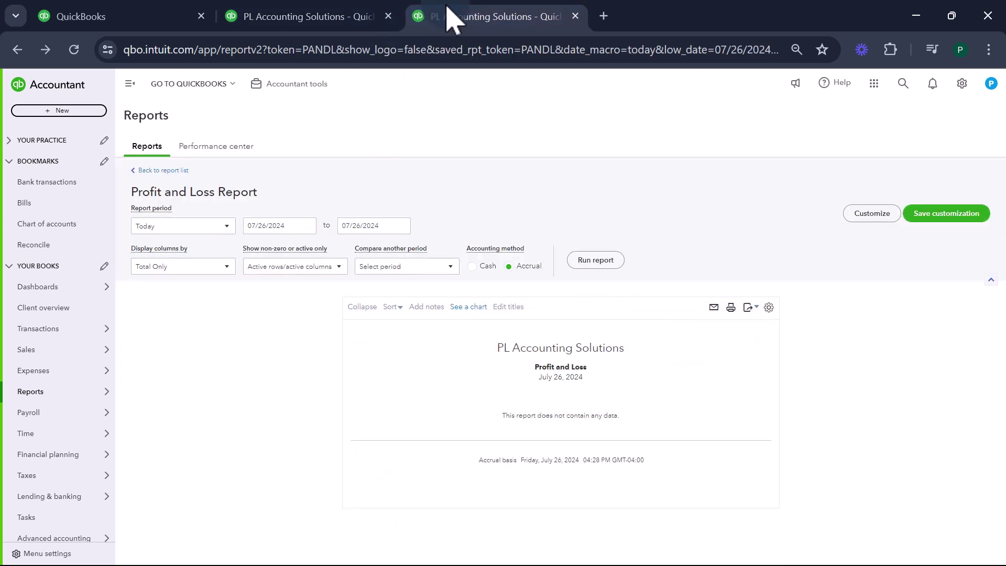
click(624, 270)
scroll(617, 270, down, 2)
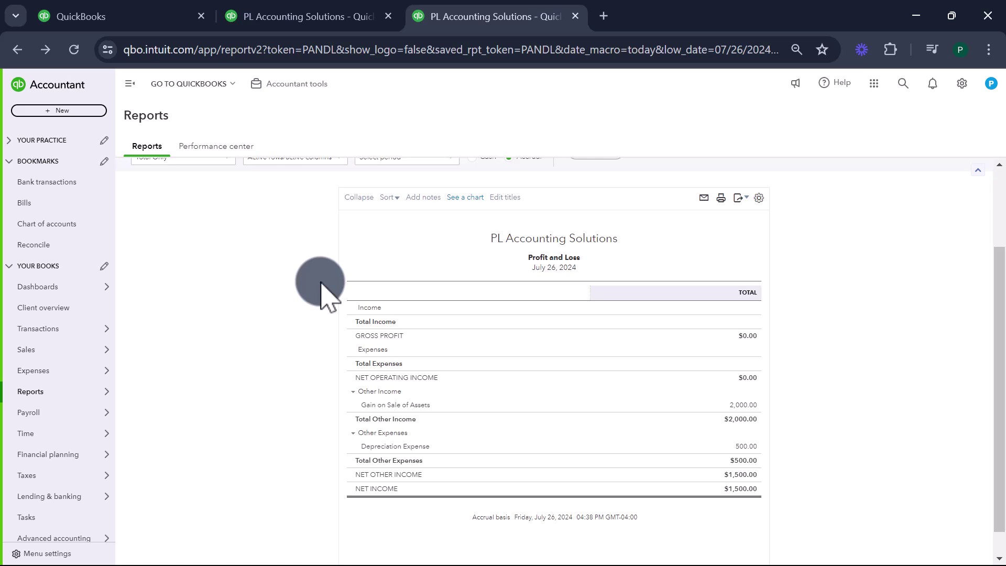
click(271, 18)
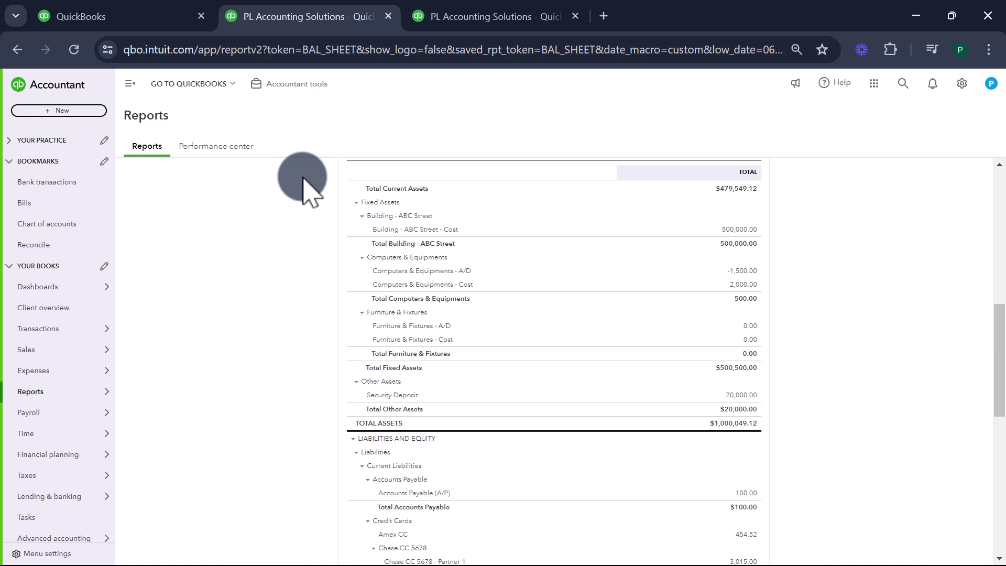
- Open the recent "Dep - F&F - YTD 24" journal entry and make a copy of it
click(147, 16)
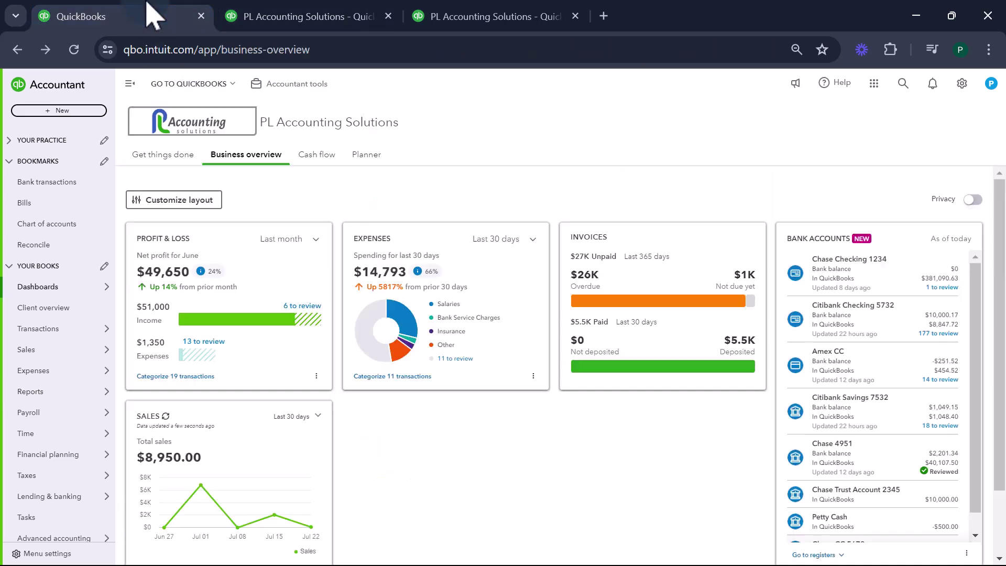
click(901, 85)
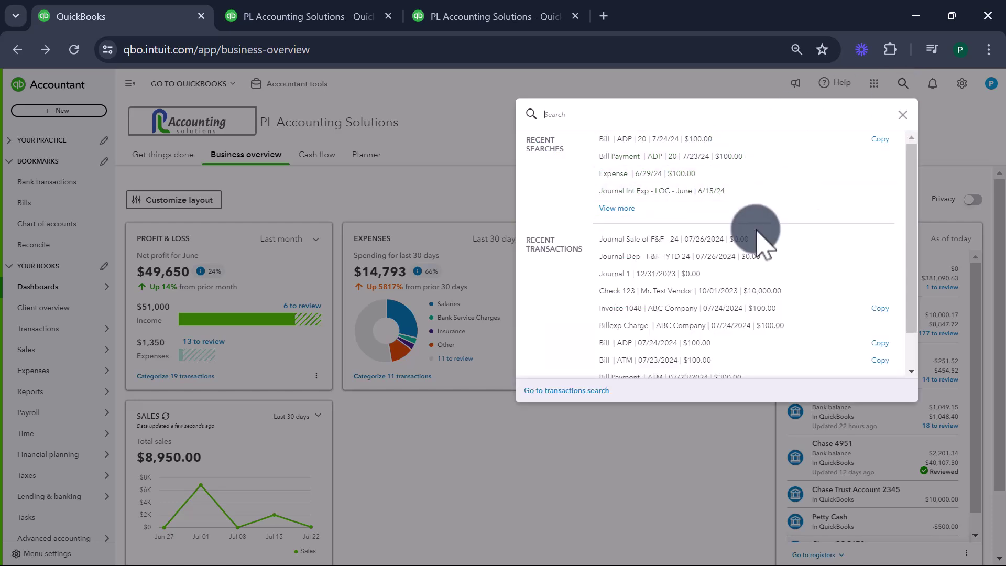
click(707, 256)
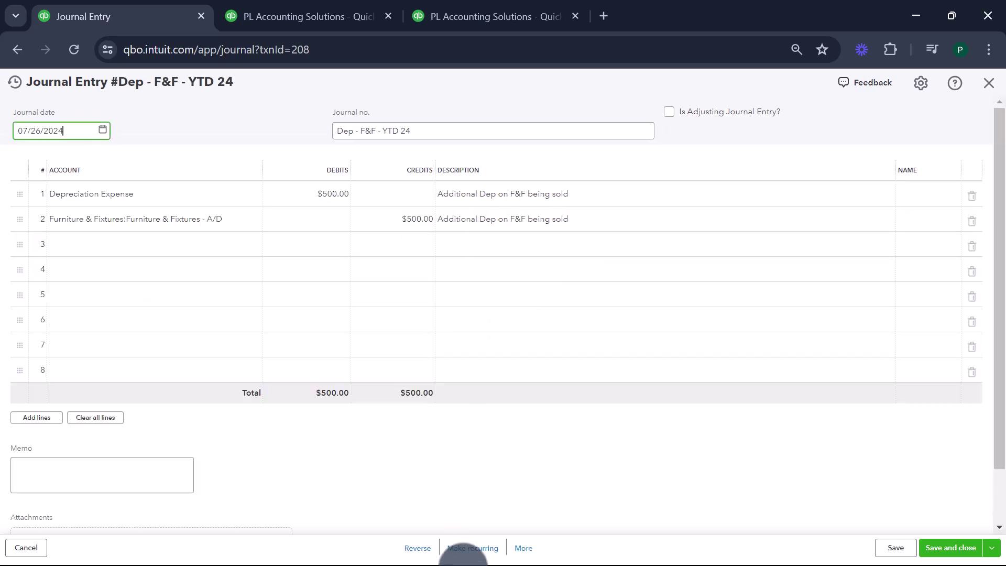
click(524, 548)
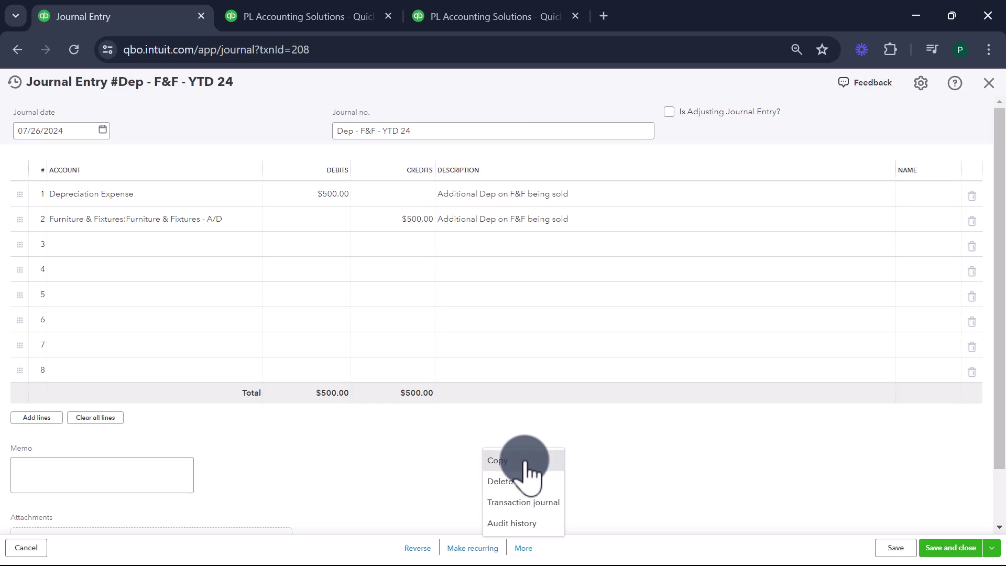
click(521, 461)
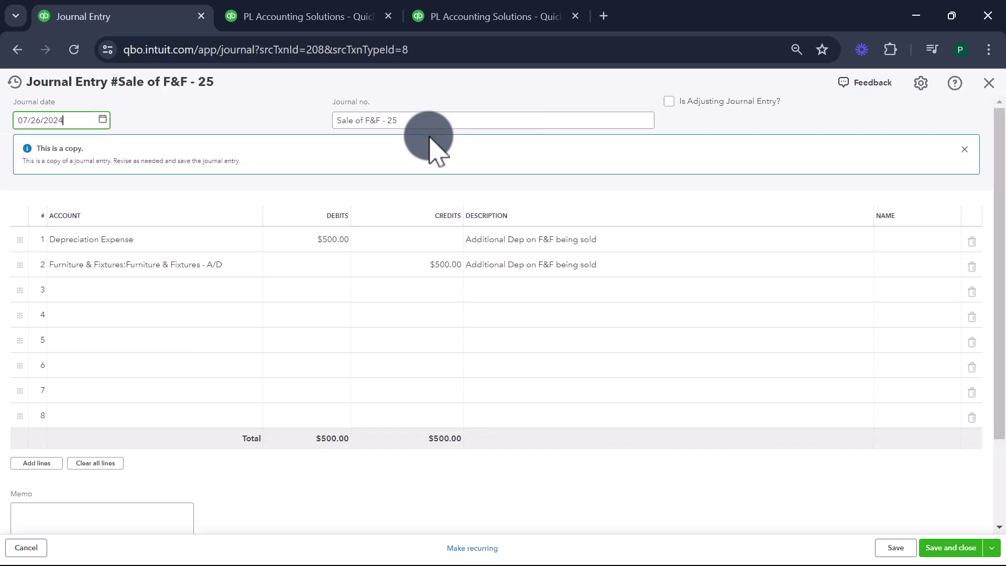
- Set the copied entry's journal number to "Dep - Comp Equi - 24"
drag(404, 121, 207, 136)
text(De)
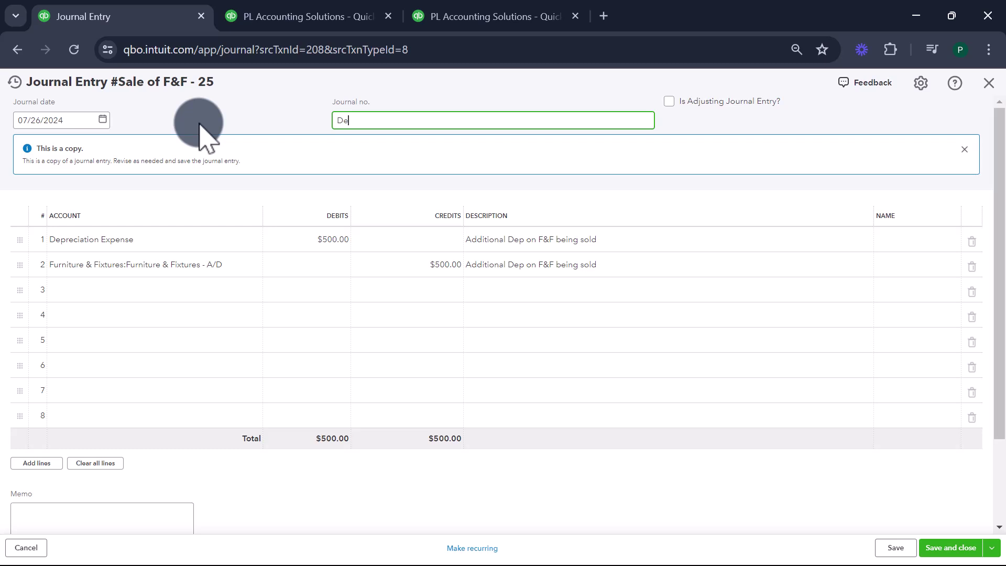
text(p - Comp)
key(BackSpace)
key(BackSpace)
key(BackSpace)
text(mp Equi - 24)
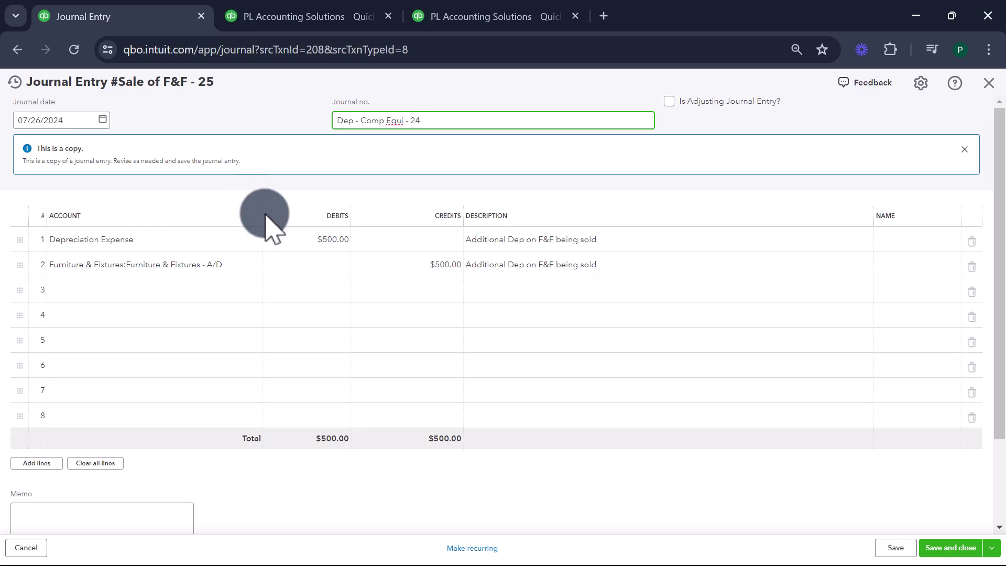
- Set the Depreciation Expense debit on line 1 and the credit on line 2 to $100 each
click(311, 240)
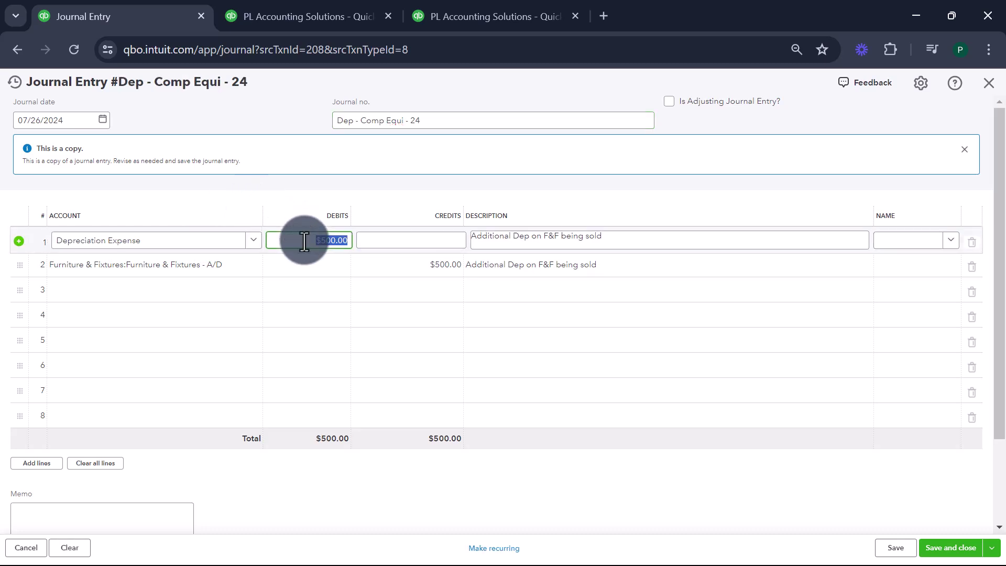
text(100)
key(Tab)
key(Down)
text(100)
- Change the line 2 account to Computers & Equipments - A/D
key(shift+Tab)
key(shift+Tab)
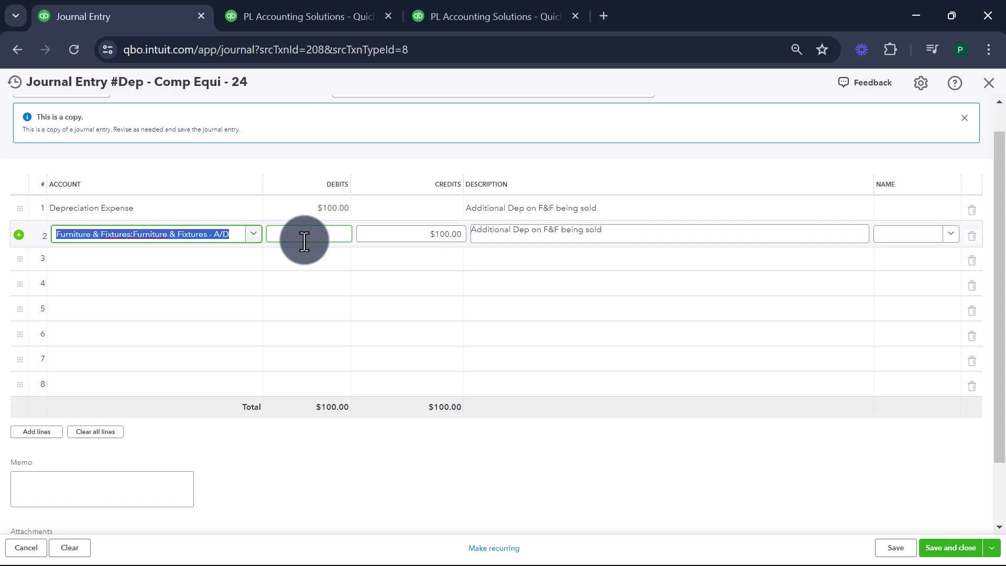
text(compu)
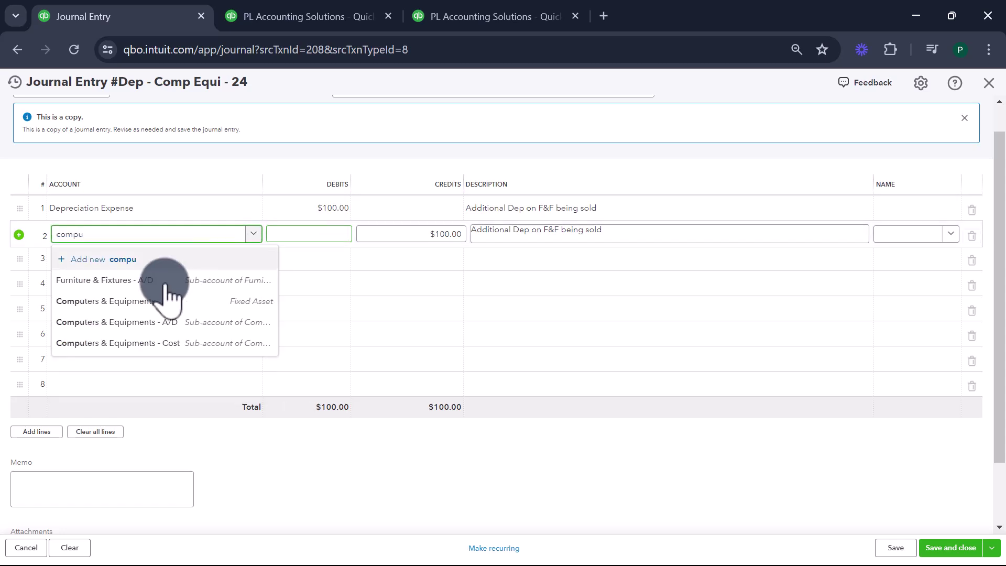
click(164, 325)
- Change the line 1 description to "Additional Dep on Comp & Equip being sold"
click(545, 202)
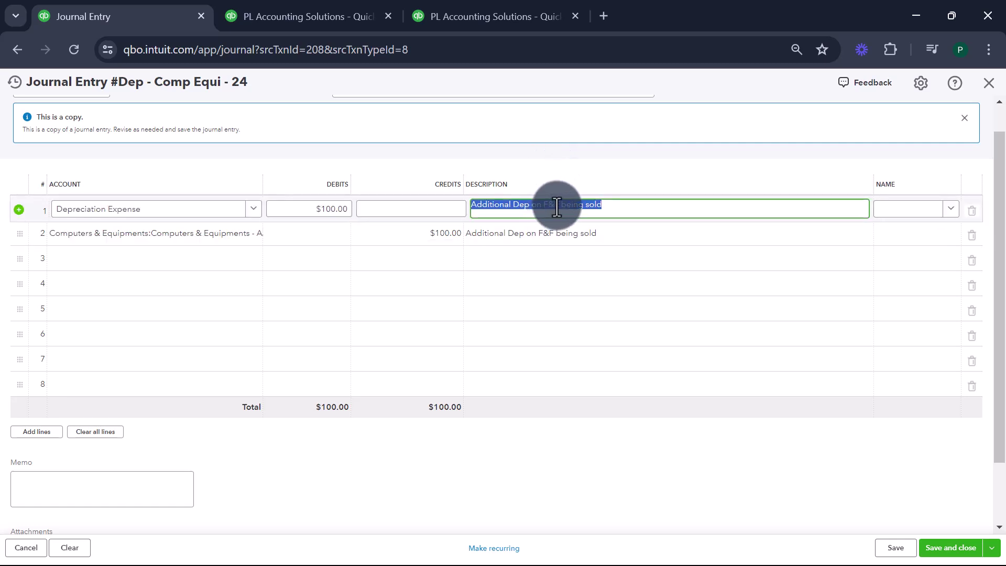
click(556, 207)
key(BackSpace)
key(BackSpace)
key(BackSpace)
text(Comp & Equip)
- Copy the line 1 description "Additional Dep on Comp & Equip being sold" to line 2, and save and close the journal entry
drag(638, 204, 398, 210)
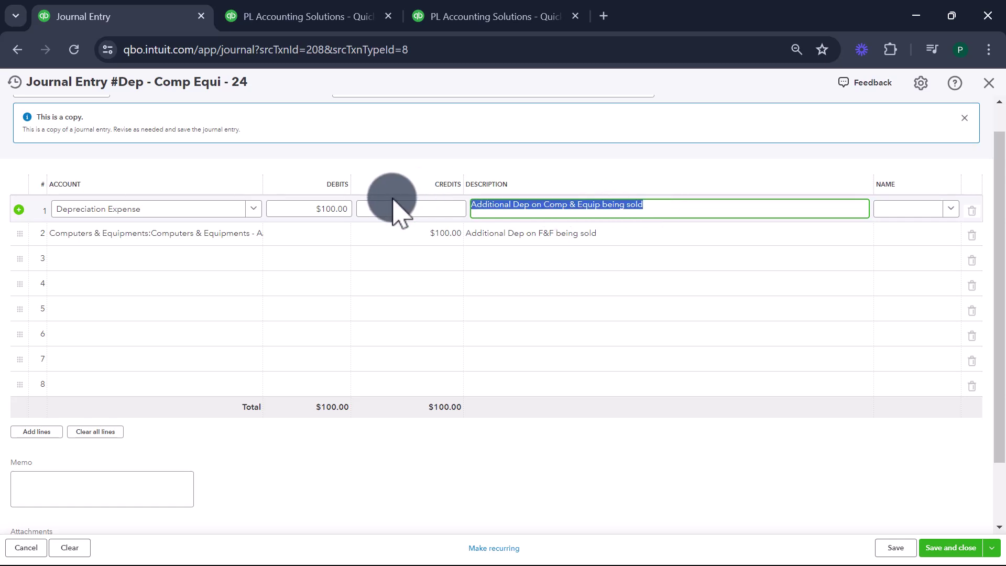
click(502, 234)
key(ctrl+v)
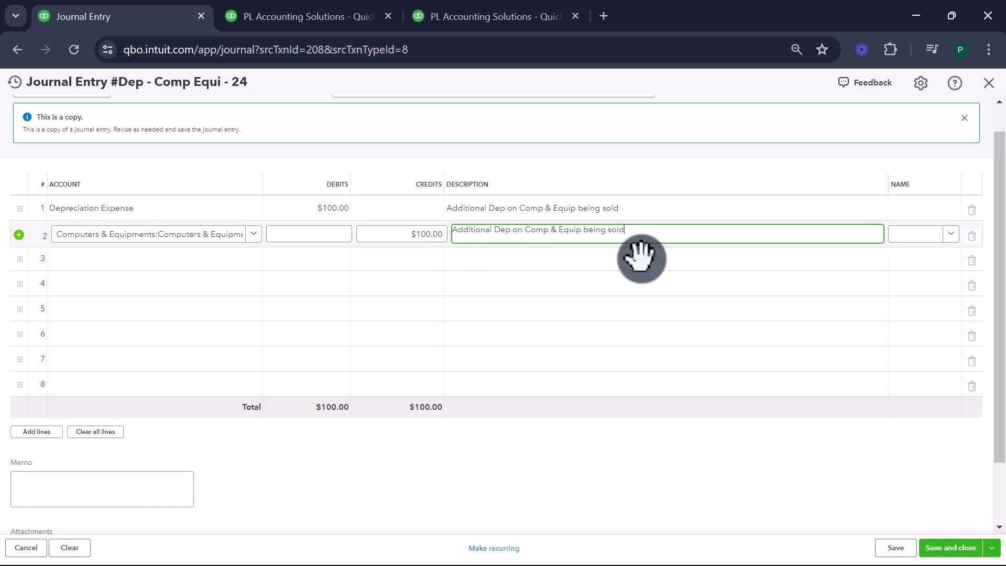
click(935, 550)
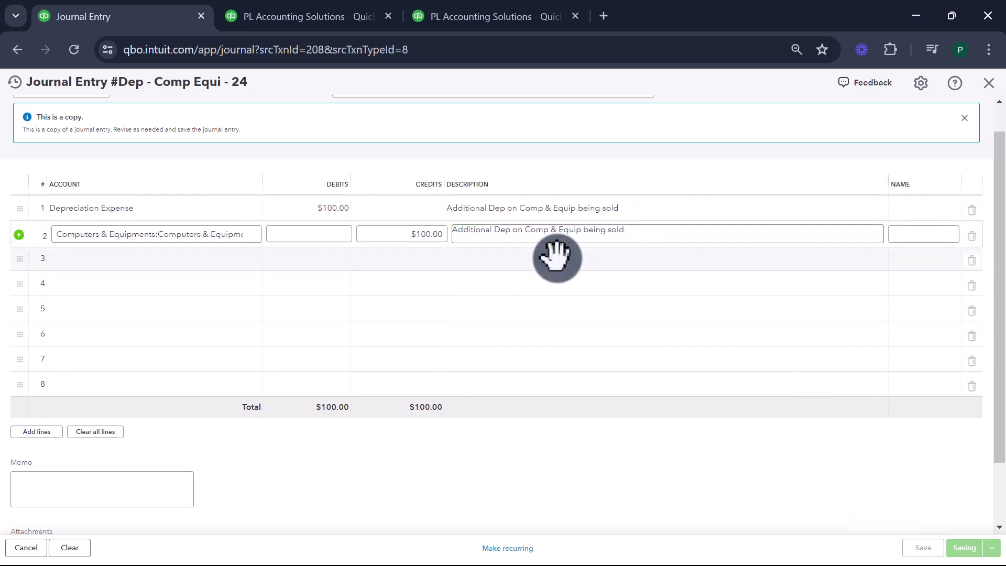
- Rerun the Balance Sheet report and check the Computers & Equipments balances under Fixed Assets
click(341, 18)
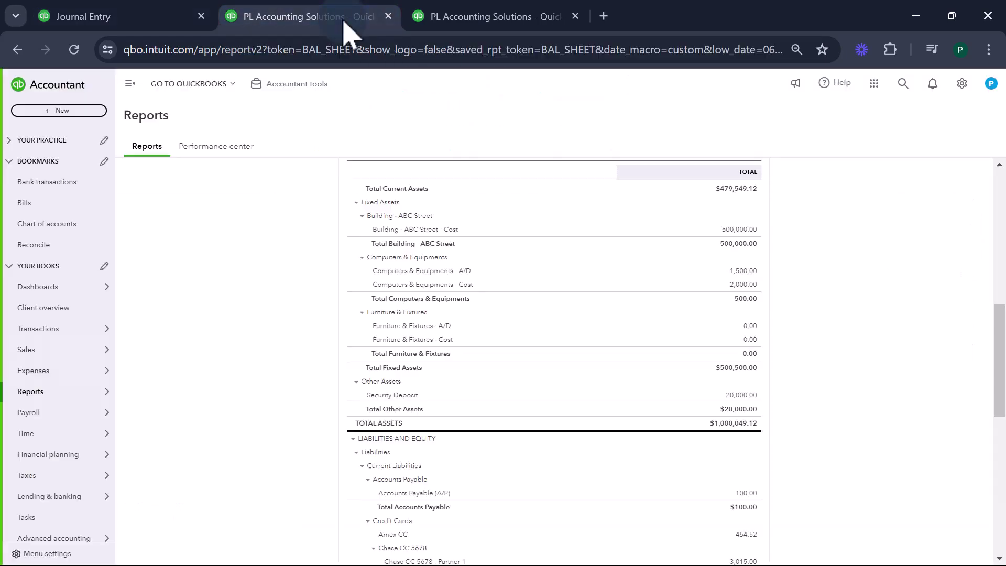
scroll(363, 241, up, 8)
click(600, 262)
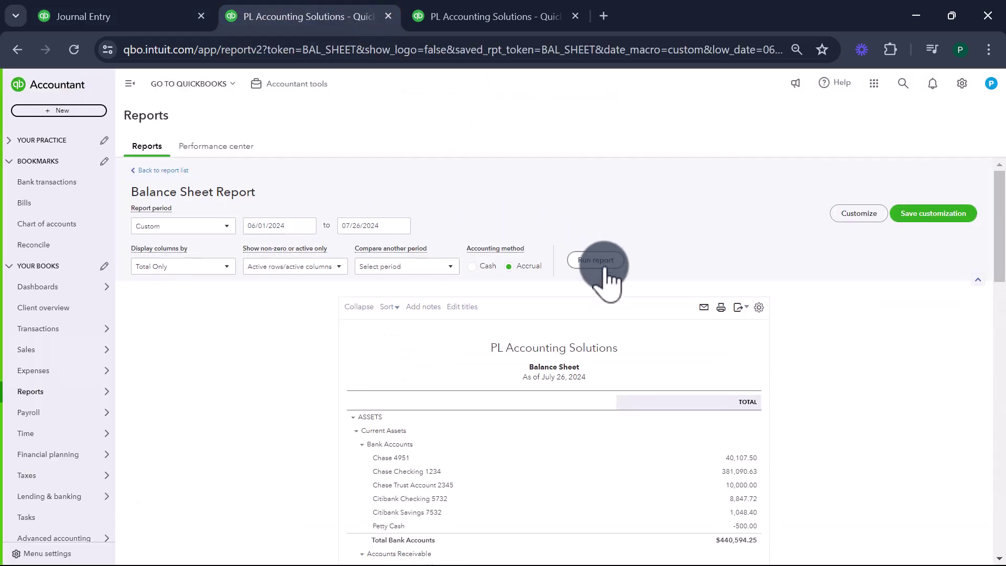
scroll(765, 361, down, 3)
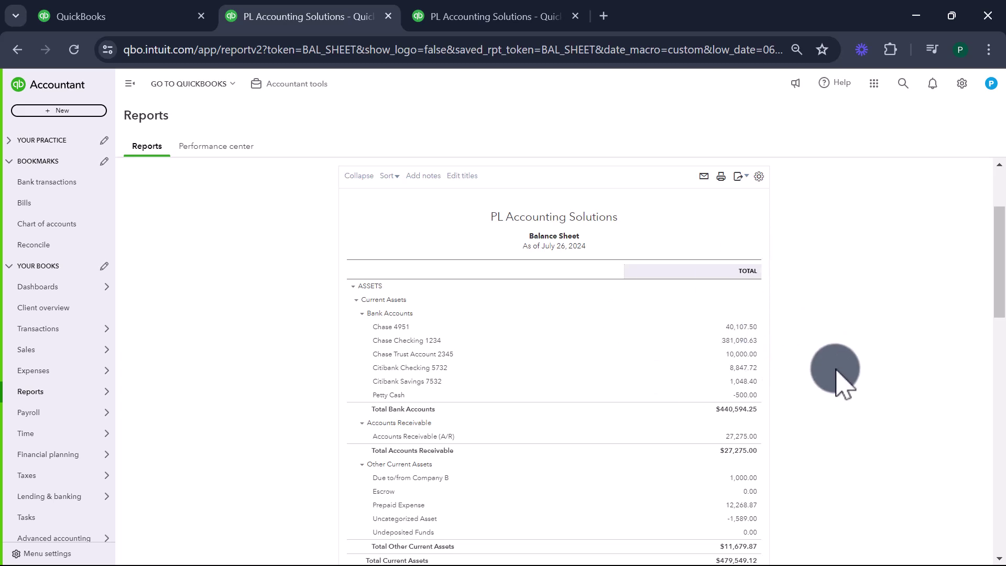
scroll(836, 371, down, 10)
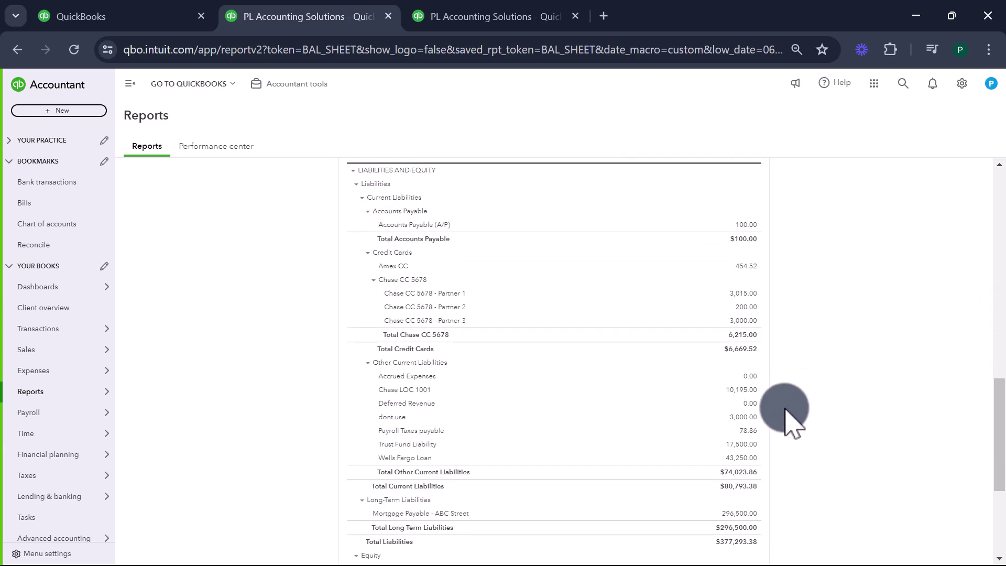
scroll(789, 414, up, 6)
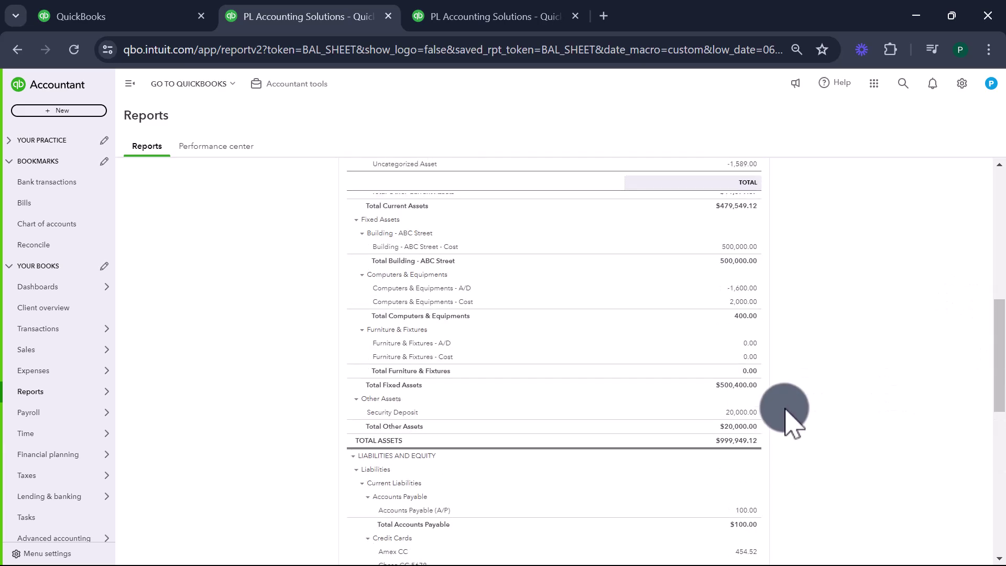
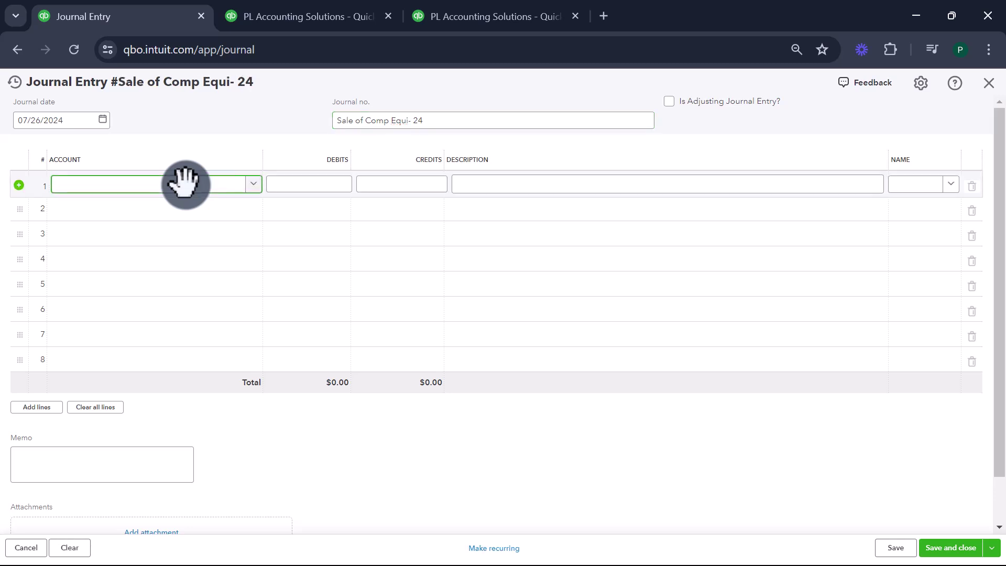
- Fill in line 1 with the Citibank Checking account, a $200 debit and the description "Sale of Computer & Equip"
click(187, 187)
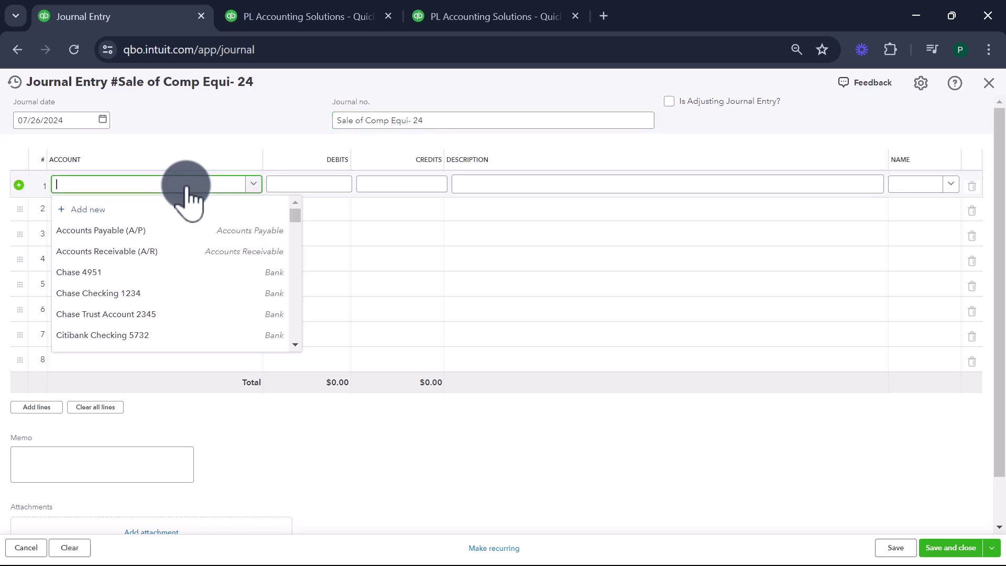
text(Bank)
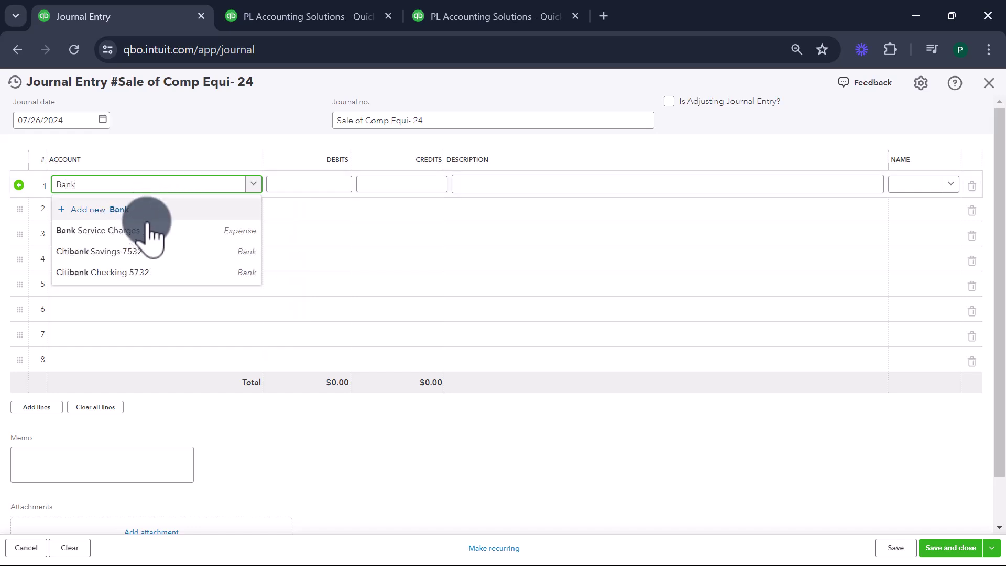
click(165, 274)
click(315, 185)
text(200)
key(Tab)
key(Tab)
text(Sale of Comp)
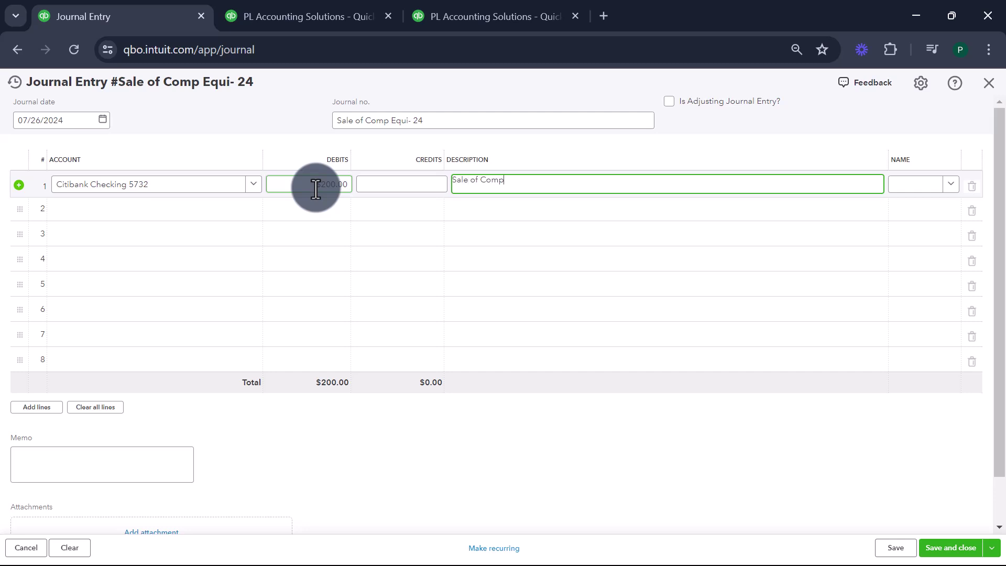
text(uter & Equip)
key(Tab)
key(Tab)
key(Tab)
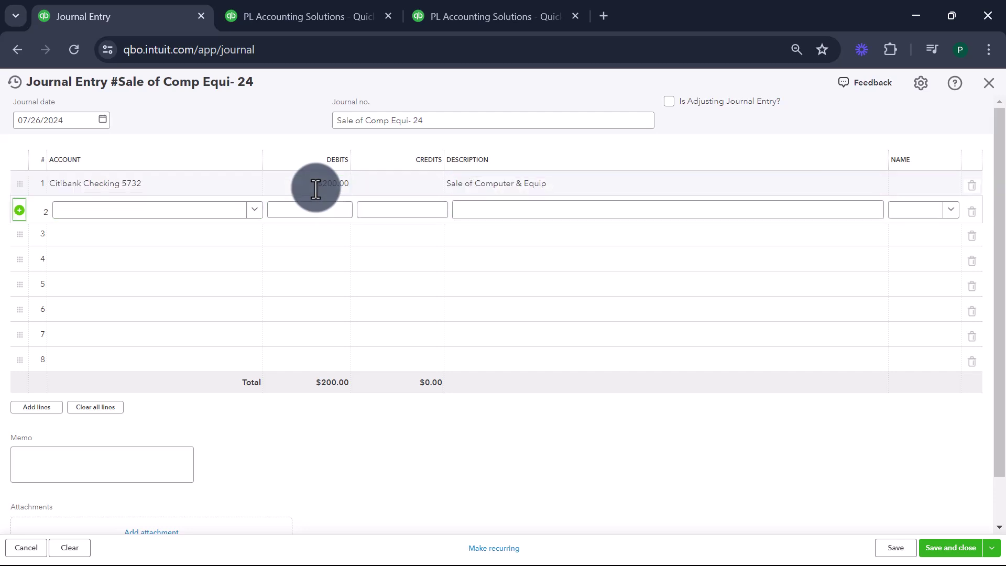
- Enter a $1,600 debit to Computers & Equipments - A/D on line 2, with the description "Sale of Computer & Equip"
click(224, 208)
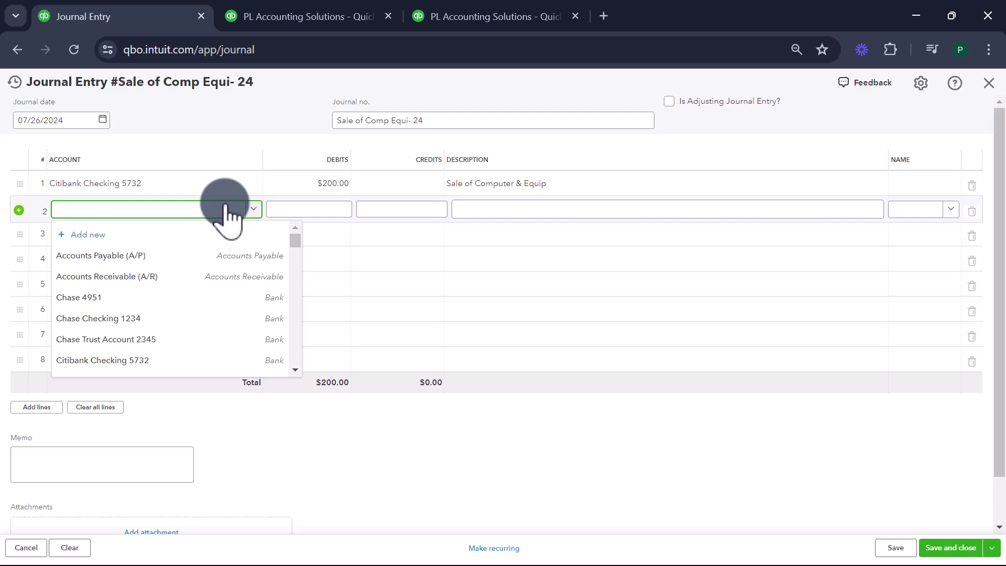
text(a/d)
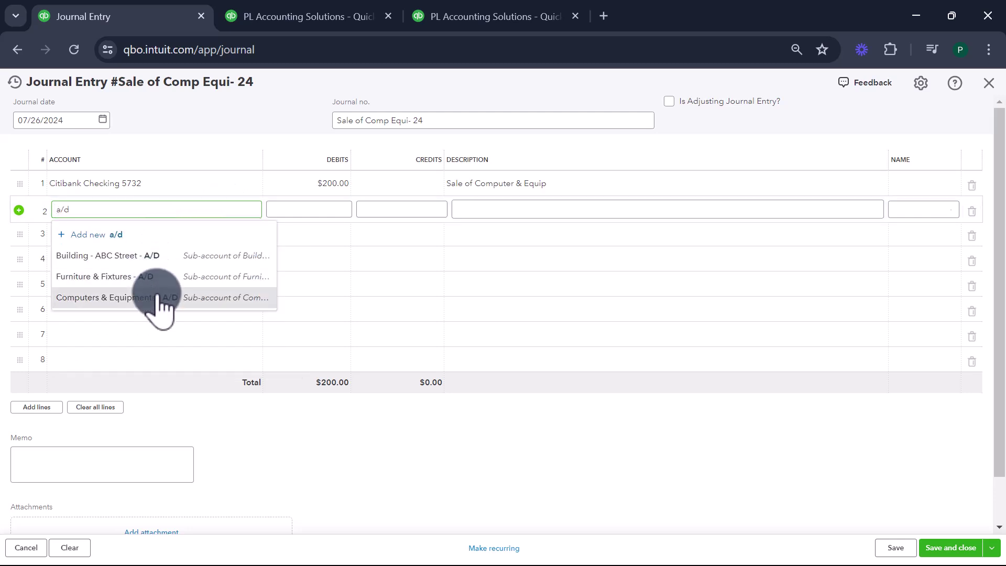
click(152, 299)
click(316, 212)
text(1,600)
key(Tab)
key(Tab)
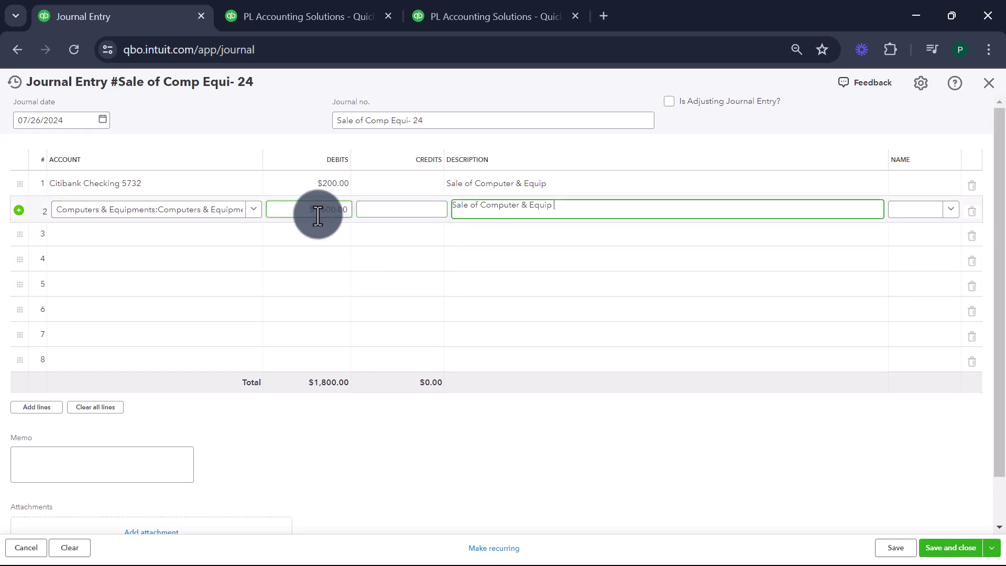
- Enter a $2,000 credit to Computers & Equipments - Cost on line 3
click(199, 240)
text(comput)
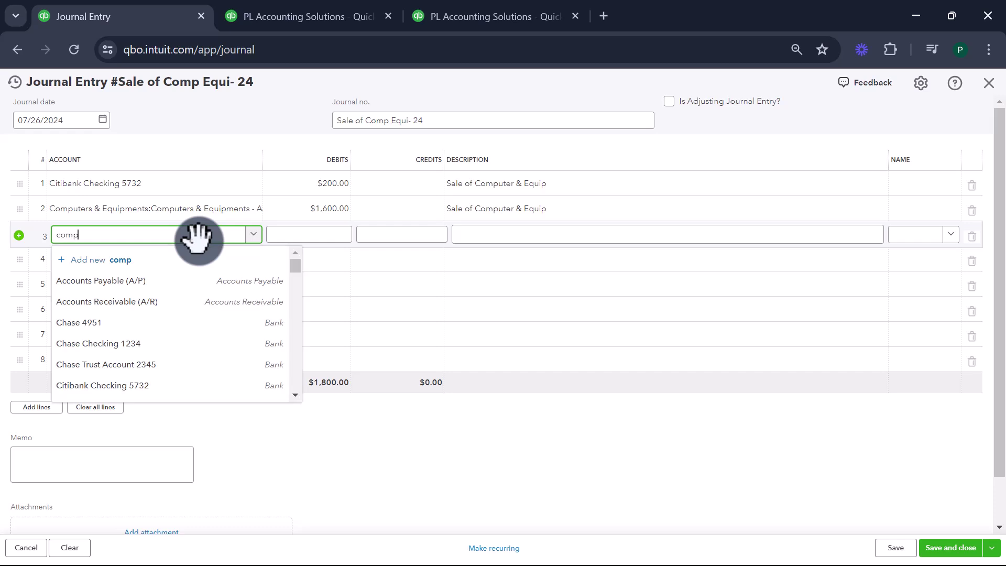
click(169, 325)
click(391, 239)
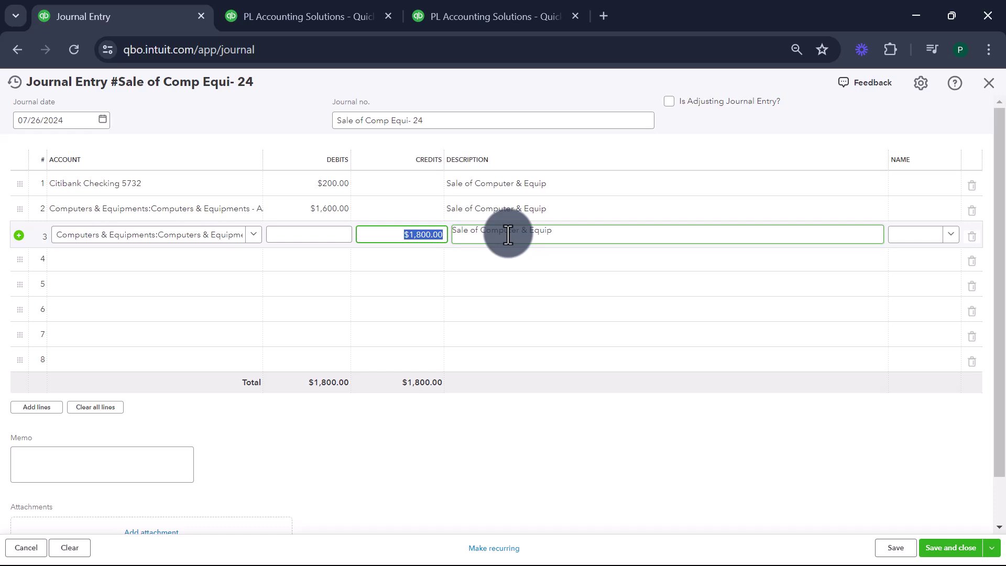
text(2000)
key(Tab)
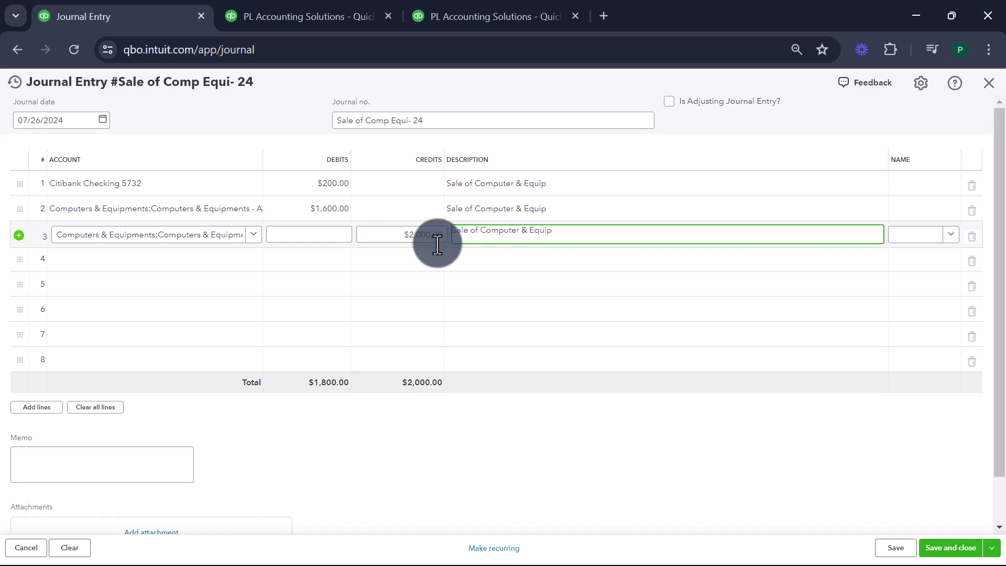
- Add Loss on Sale of Assets on line 4 with a $200 debit to balance the entry
click(194, 269)
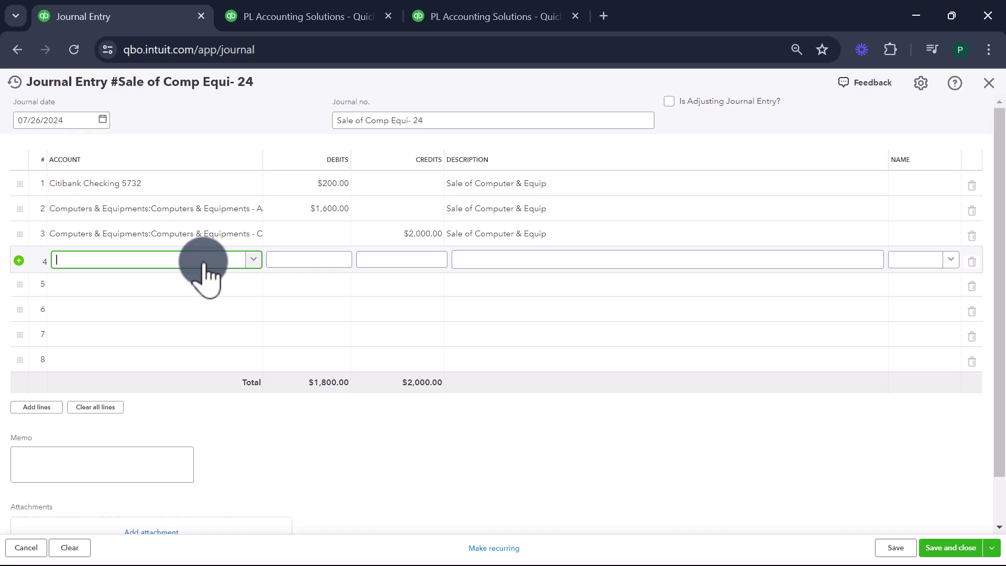
text(Loss)
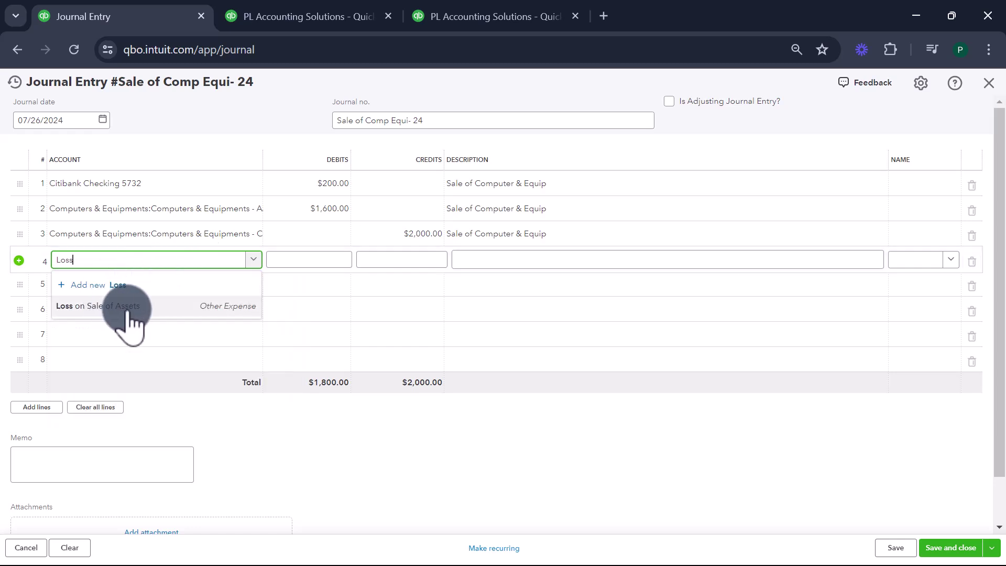
click(223, 308)
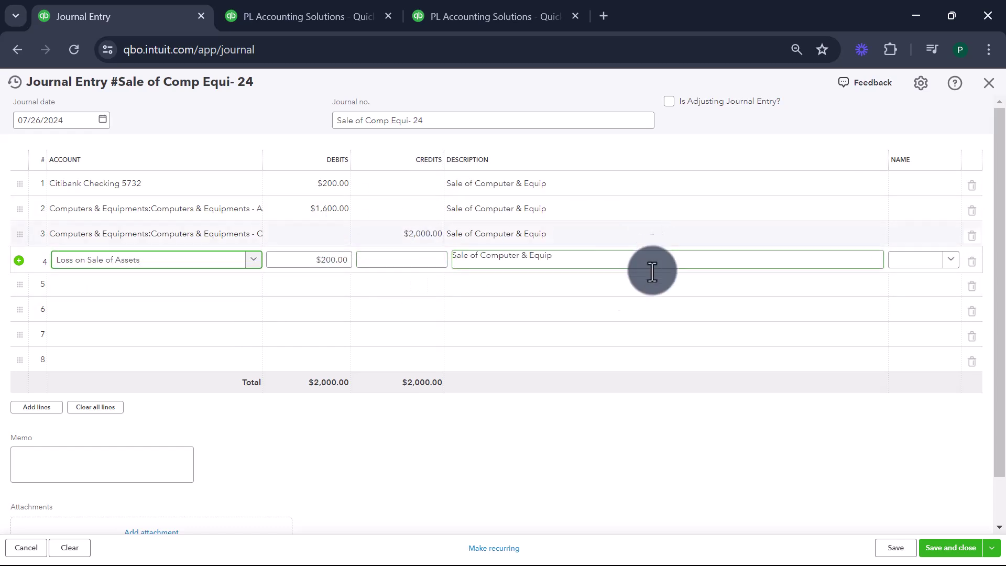
click(288, 252)
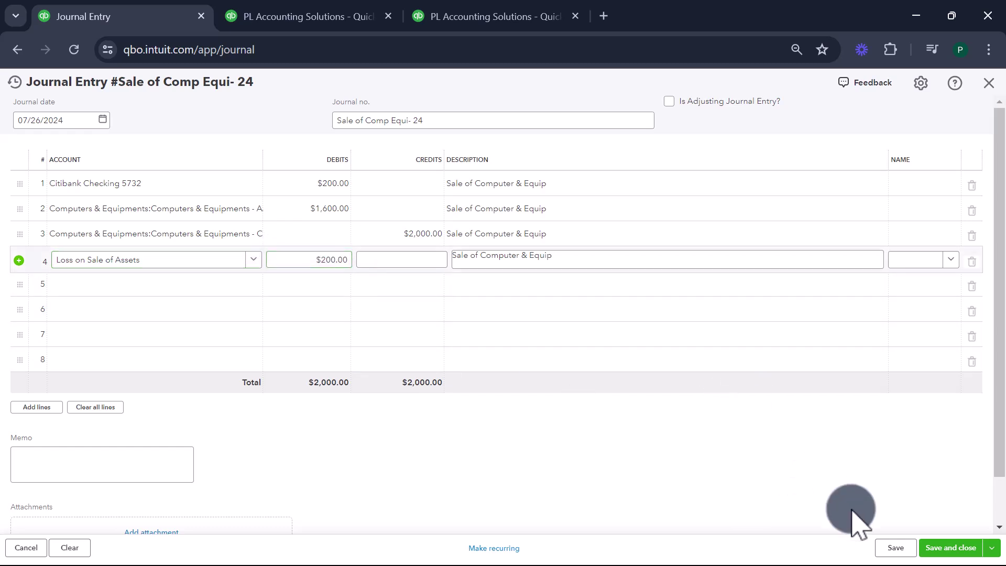